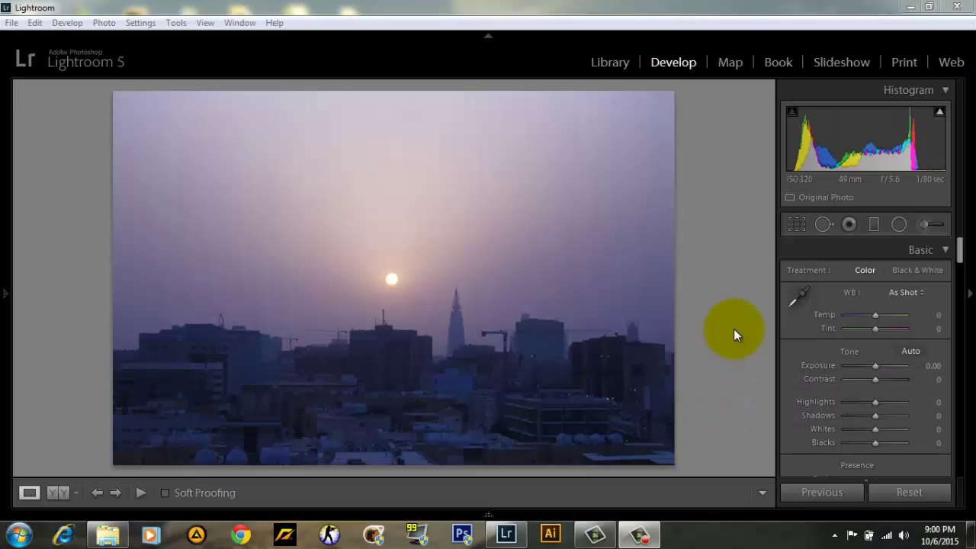
Inspect the sun and buildings up close, leaving the crop unchanged, then fit the photo
{"action": "left_click", "coordinate": [801, 222]}
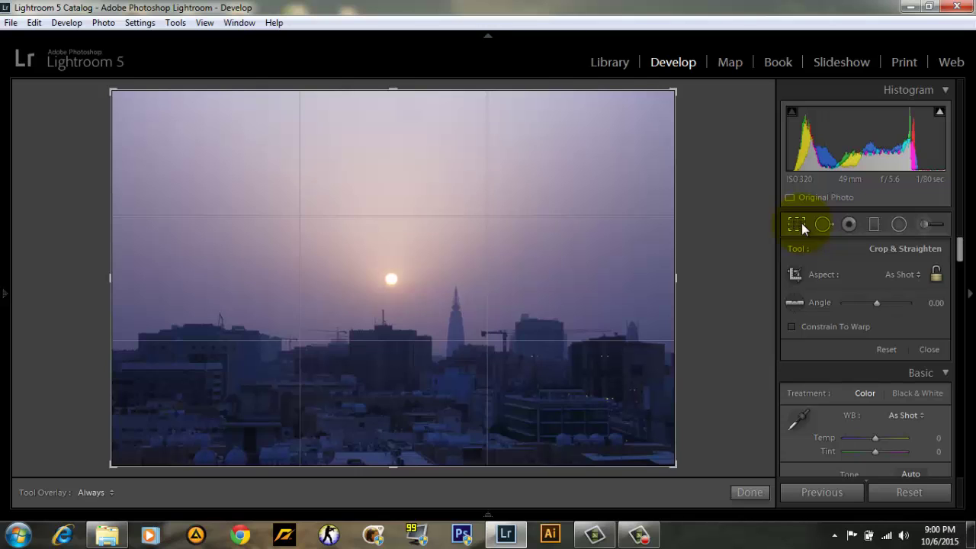
{"action": "left_click", "coordinate": [801, 223]}
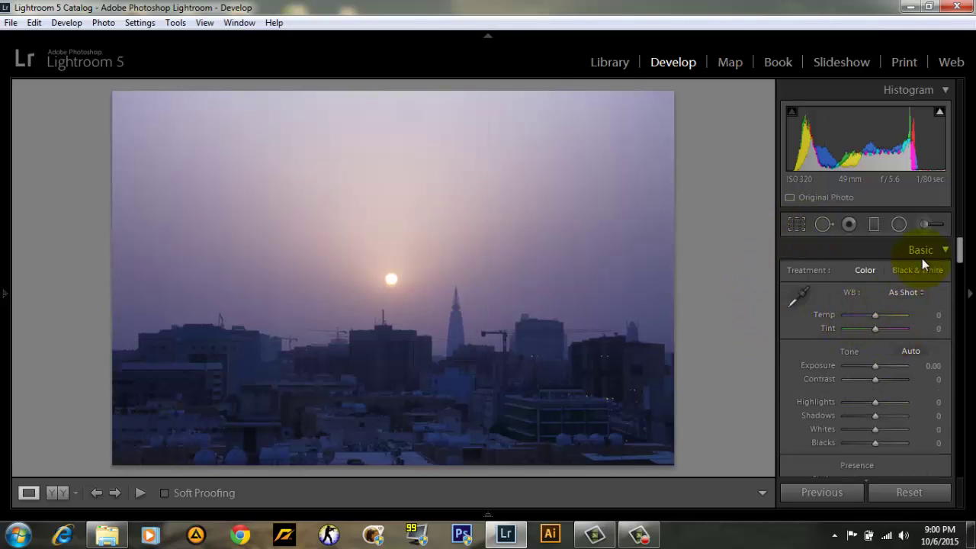
{"action": "left_click", "coordinate": [403, 283]}
{"action": "mouse_move", "coordinate": [342, 270]}
{"action": "left_mouse_down"}
{"action": "mouse_move", "coordinate": [467, 263]}
{"action": "mouse_move", "coordinate": [463, 250]}
{"action": "left_mouse_up"}
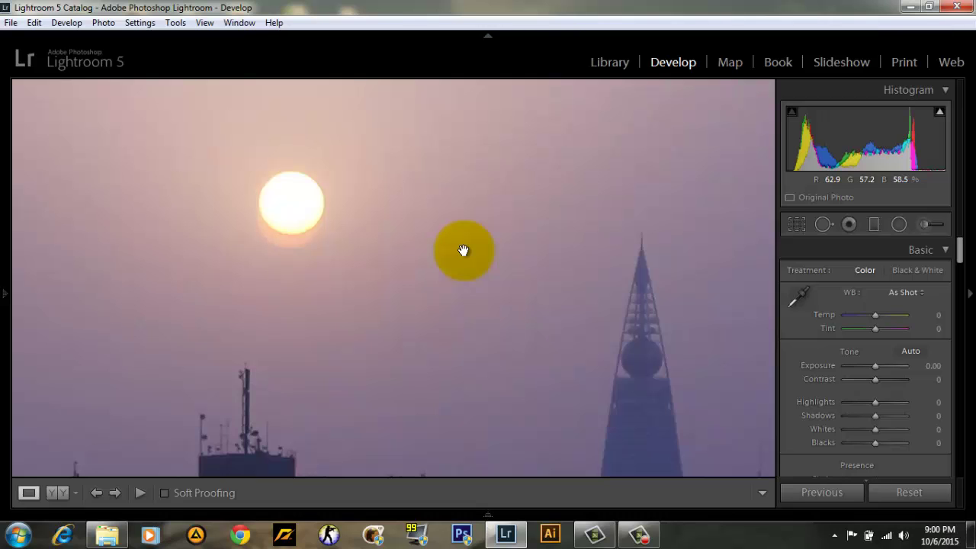
{"action": "left_click_drag", "start_coordinate": [663, 305], "coordinate": [647, 218]}
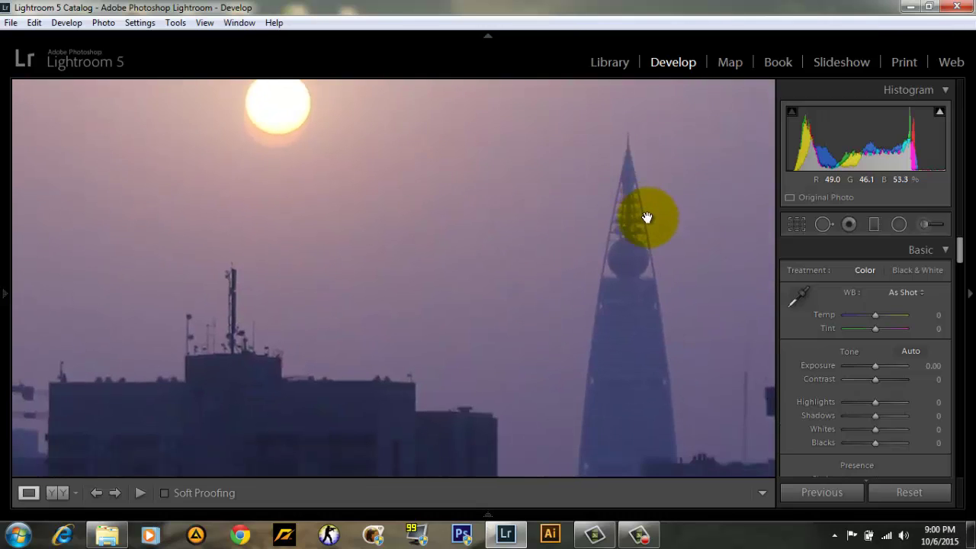
{"action": "left_click", "coordinate": [561, 226]}
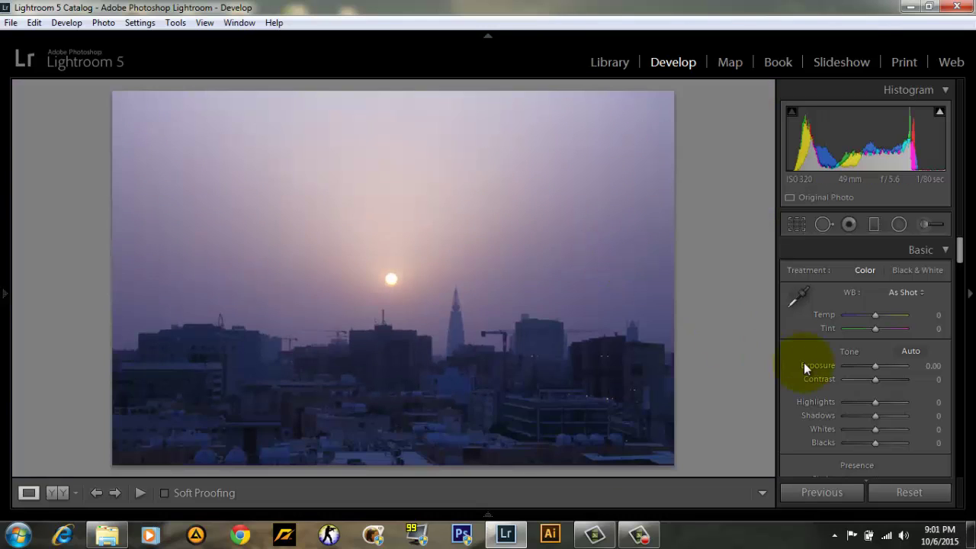
Set Exposure -0.12, Clarity +31, Saturation +12 and Temp +17 in the Basic panel
{"action": "scroll", "coordinate": [953, 255], "scroll_direction": "down", "scroll_amount": 3}
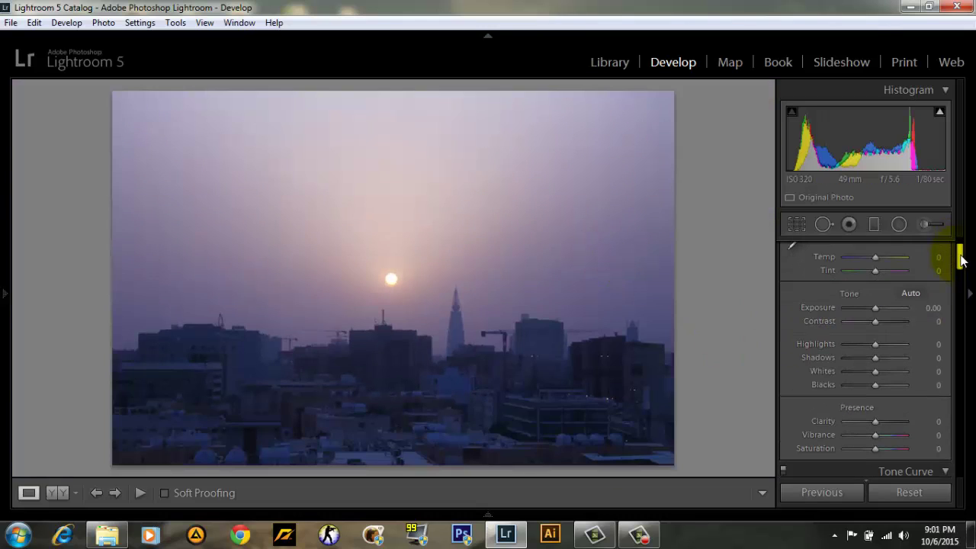
{"action": "left_click_drag", "start_coordinate": [876, 310], "coordinate": [875, 309]}
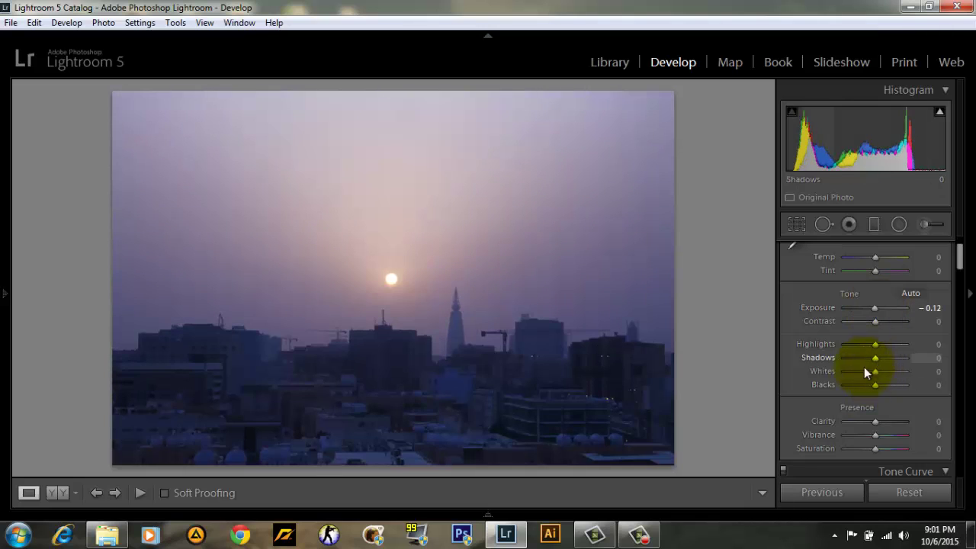
{"action": "left_click_drag", "start_coordinate": [874, 420], "coordinate": [885, 421]}
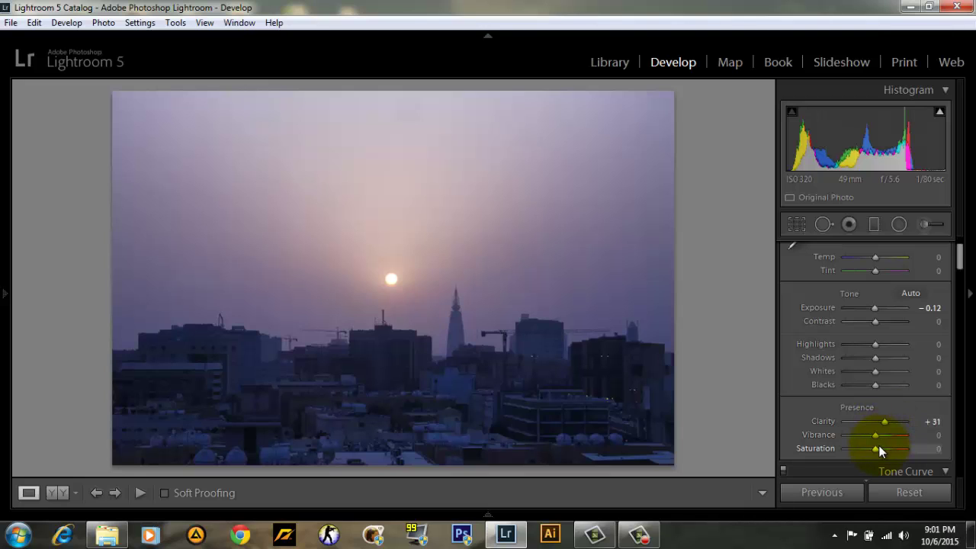
{"action": "left_click_drag", "start_coordinate": [875, 448], "coordinate": [882, 449]}
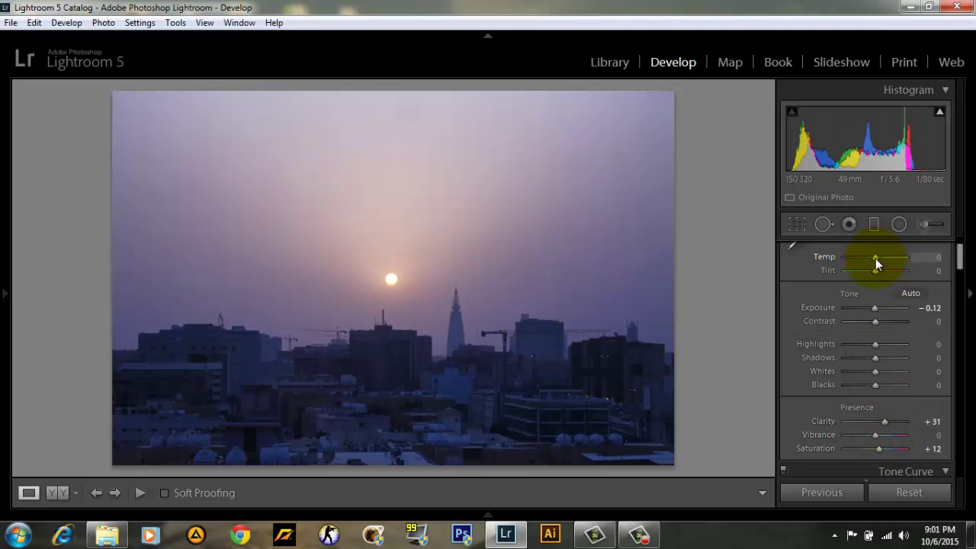
{"action": "left_click_drag", "start_coordinate": [875, 259], "coordinate": [880, 258]}
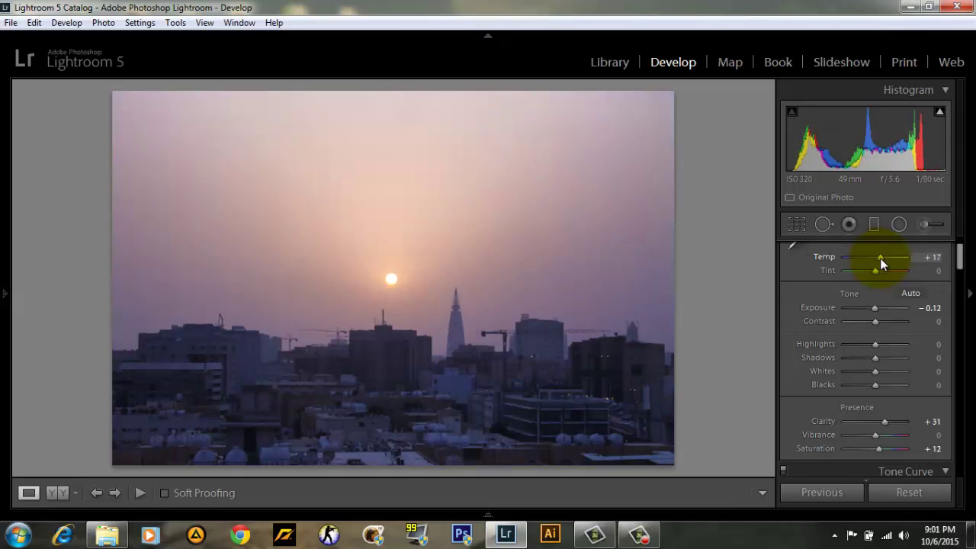
Draw a diagonal graduated filter across the skyline with a colour temperature change
{"action": "left_click", "coordinate": [874, 224]}
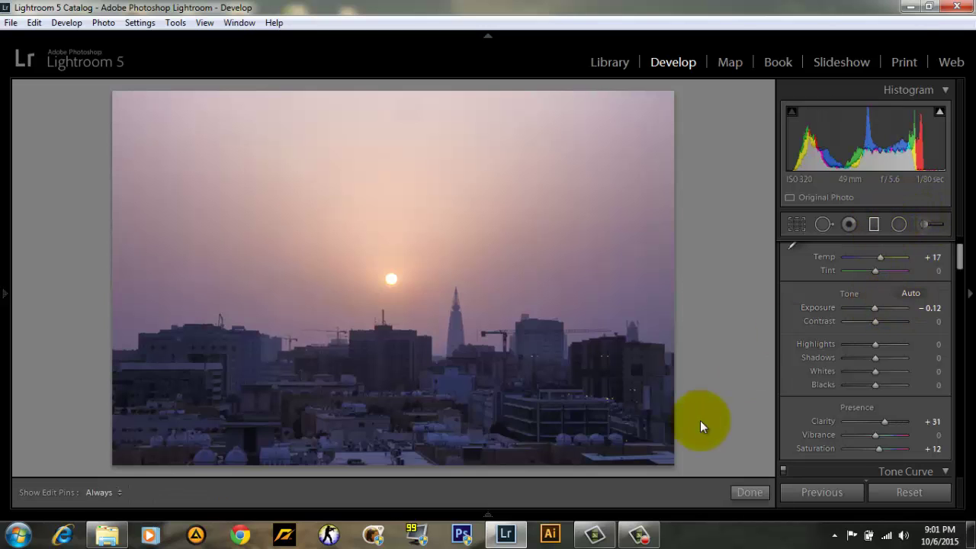
{"action": "mouse_move", "coordinate": [675, 459]}
{"action": "left_mouse_down"}
{"action": "mouse_move", "coordinate": [537, 404]}
{"action": "mouse_move", "coordinate": [391, 298]}
{"action": "mouse_move", "coordinate": [460, 294]}
{"action": "mouse_move", "coordinate": [548, 369]}
{"action": "mouse_move", "coordinate": [546, 349]}
{"action": "left_mouse_up"}
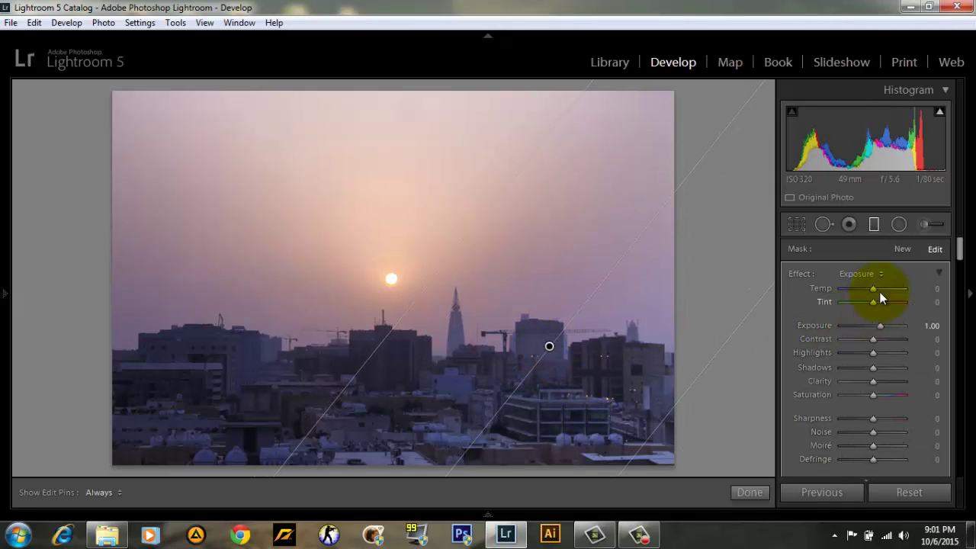
{"action": "left_click_drag", "start_coordinate": [872, 288], "coordinate": [875, 290]}
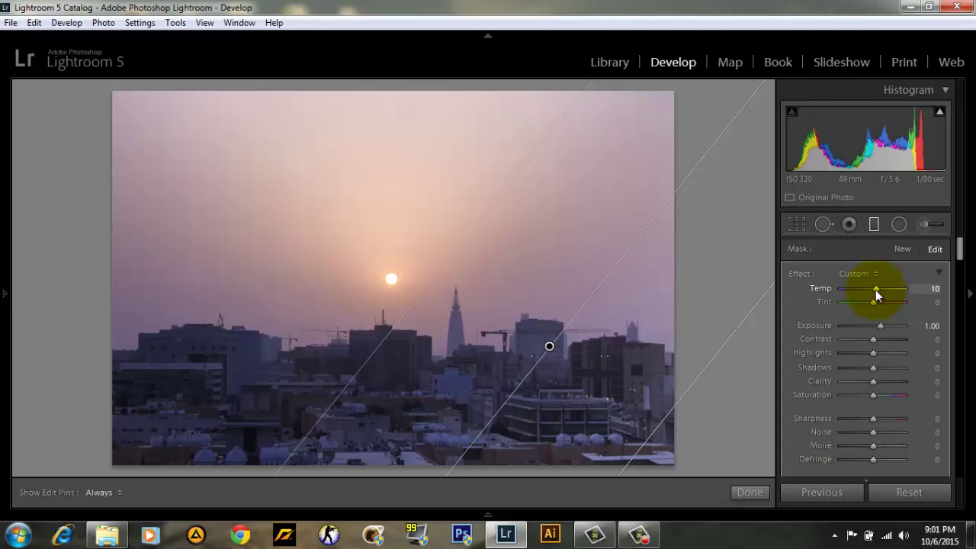
{"action": "left_click", "coordinate": [875, 227]}
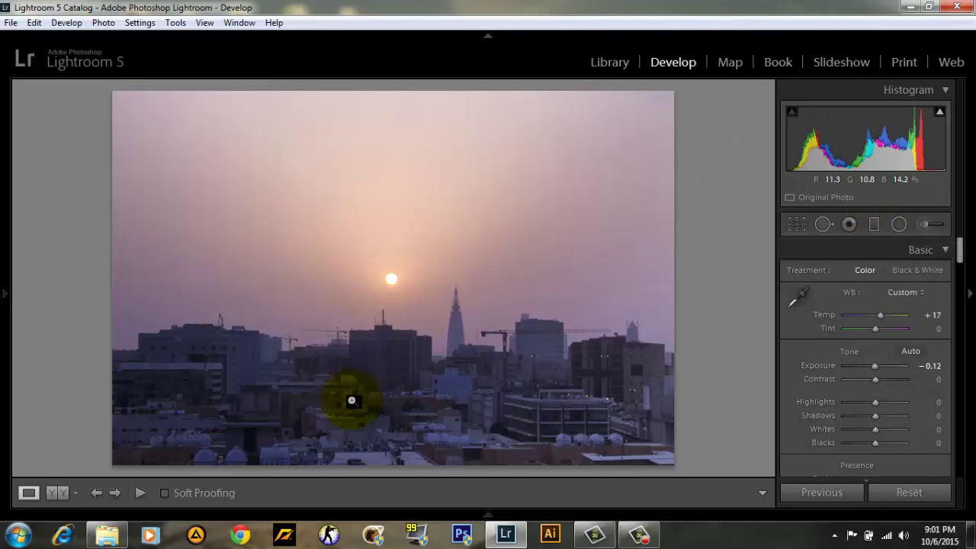
Add gradients over the lower-left buildings (Exposure 1.42) and the skyline (Exposure 1.15)
{"action": "left_click", "coordinate": [875, 224]}
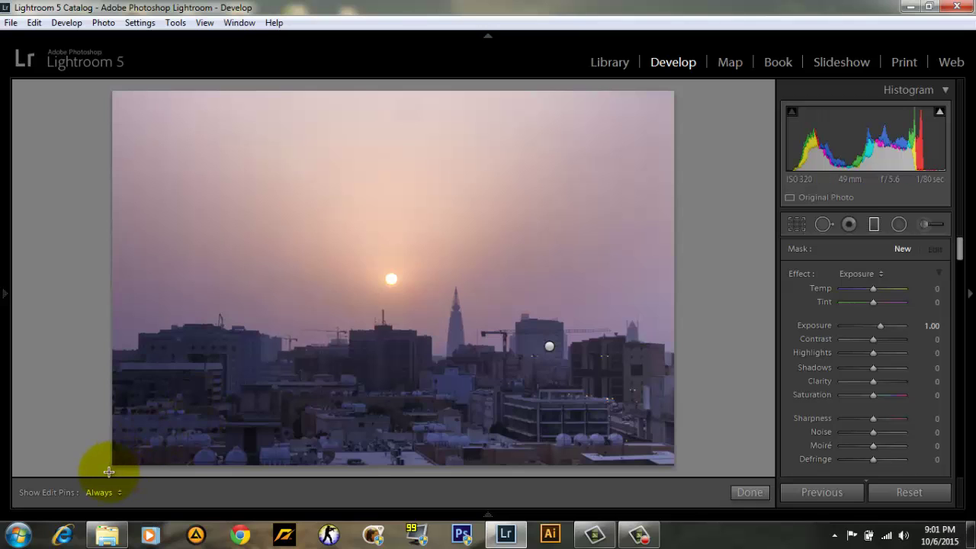
{"action": "mouse_move", "coordinate": [109, 462]}
{"action": "left_mouse_down"}
{"action": "mouse_move", "coordinate": [297, 371]}
{"action": "mouse_move", "coordinate": [344, 311]}
{"action": "left_mouse_up"}
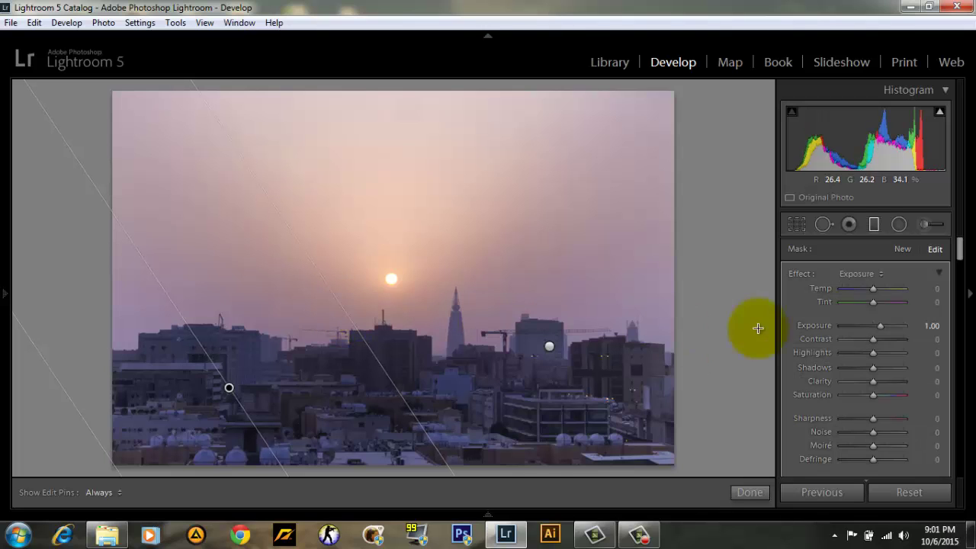
{"action": "left_click_drag", "start_coordinate": [878, 325], "coordinate": [880, 325]}
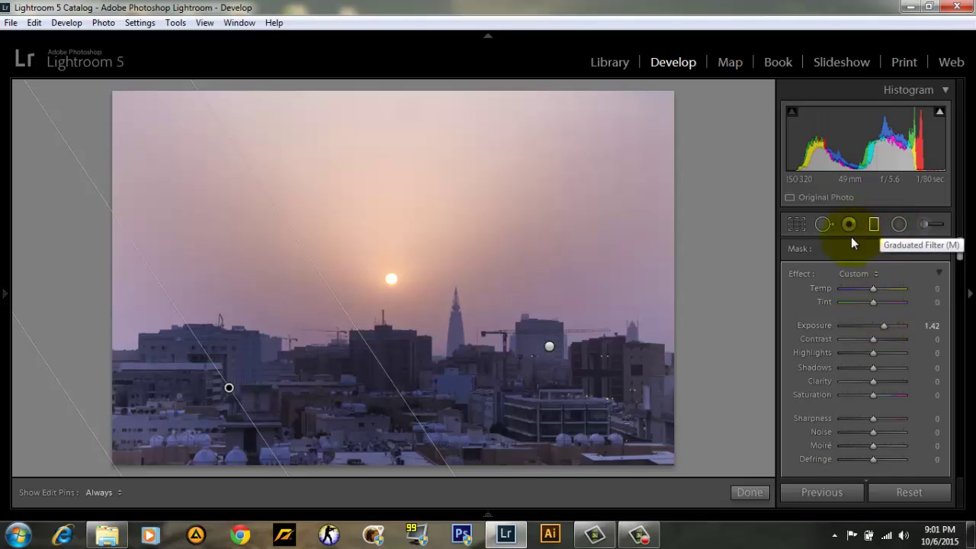
{"action": "left_click_drag", "start_coordinate": [404, 465], "coordinate": [405, 456]}
{"action": "mouse_move", "coordinate": [406, 407]}
{"action": "left_mouse_down"}
{"action": "mouse_move", "coordinate": [401, 342]}
{"action": "mouse_move", "coordinate": [386, 326]}
{"action": "left_mouse_up"}
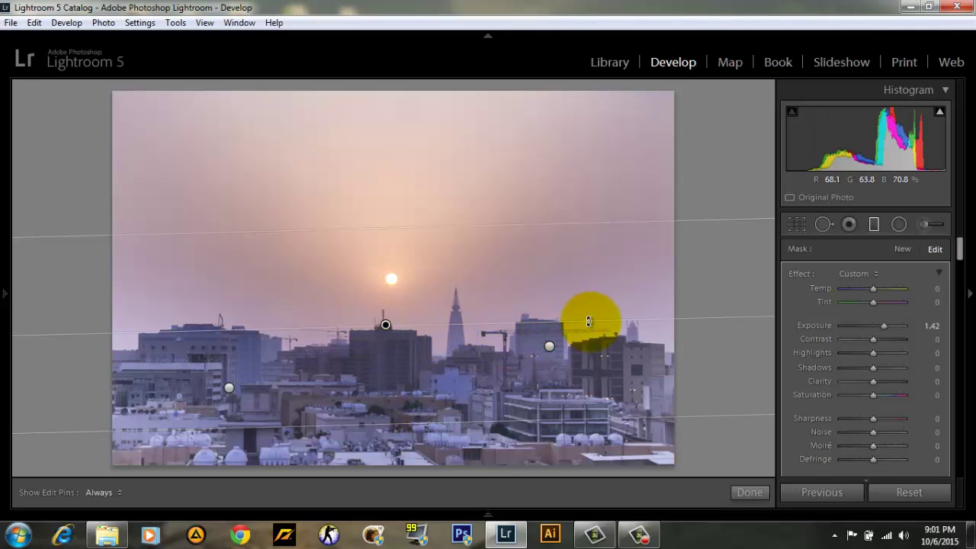
{"action": "left_click_drag", "start_coordinate": [884, 326], "coordinate": [879, 324]}
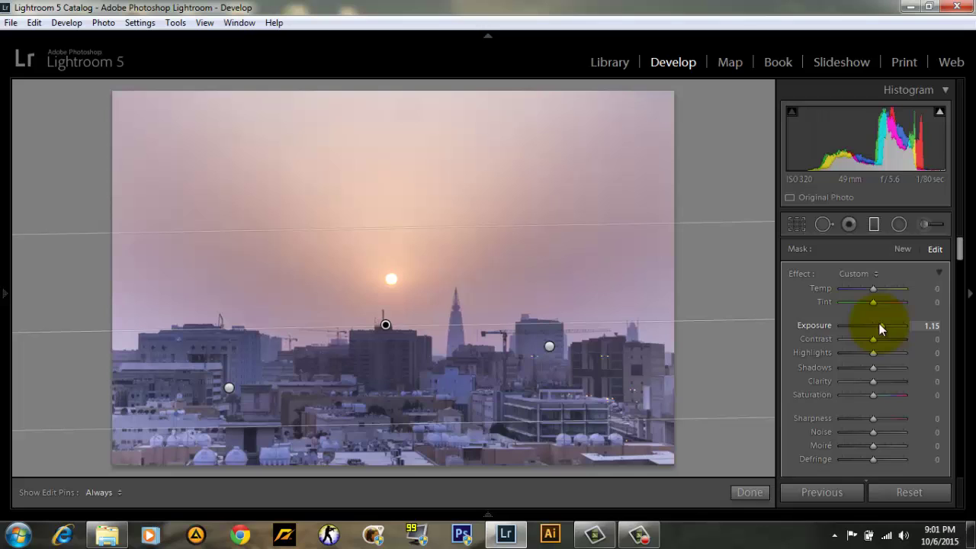
Brush the central buildings with Exposure 0.69, Shadows 8, Clarity 45 and Saturation 15
{"action": "left_click", "coordinate": [918, 223]}
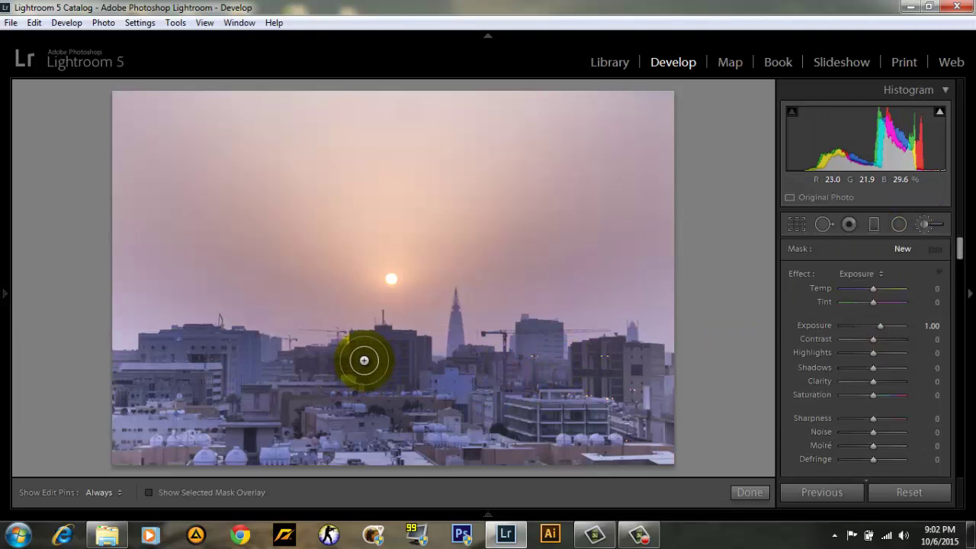
{"action": "key", "text": "h"}
{"action": "mouse_move", "coordinate": [363, 359]}
{"action": "left_mouse_down"}
{"action": "mouse_move", "coordinate": [419, 350]}
{"action": "mouse_move", "coordinate": [398, 343]}
{"action": "mouse_move", "coordinate": [322, 361]}
{"action": "mouse_move", "coordinate": [534, 374]}
{"action": "mouse_move", "coordinate": [387, 397]}
{"action": "left_mouse_up"}
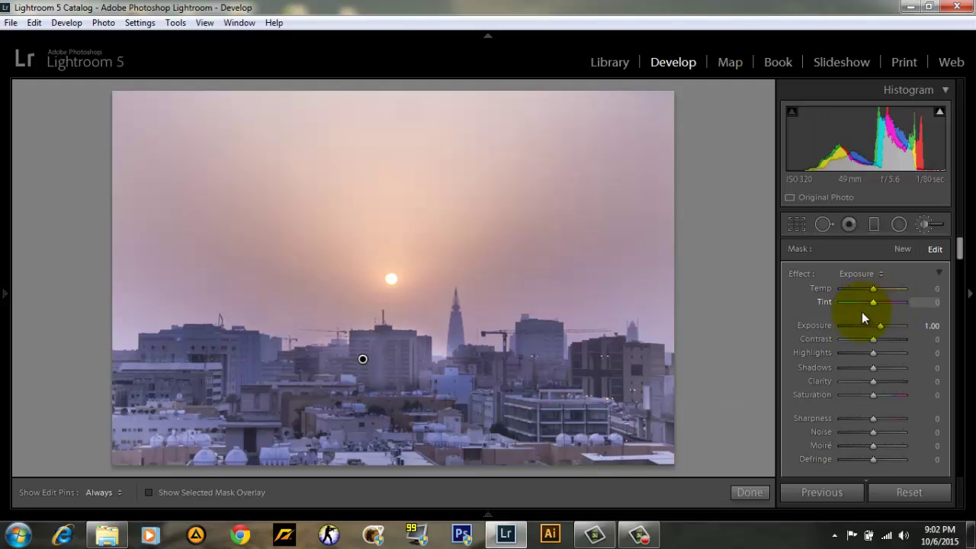
{"action": "left_click_drag", "start_coordinate": [880, 324], "coordinate": [878, 327]}
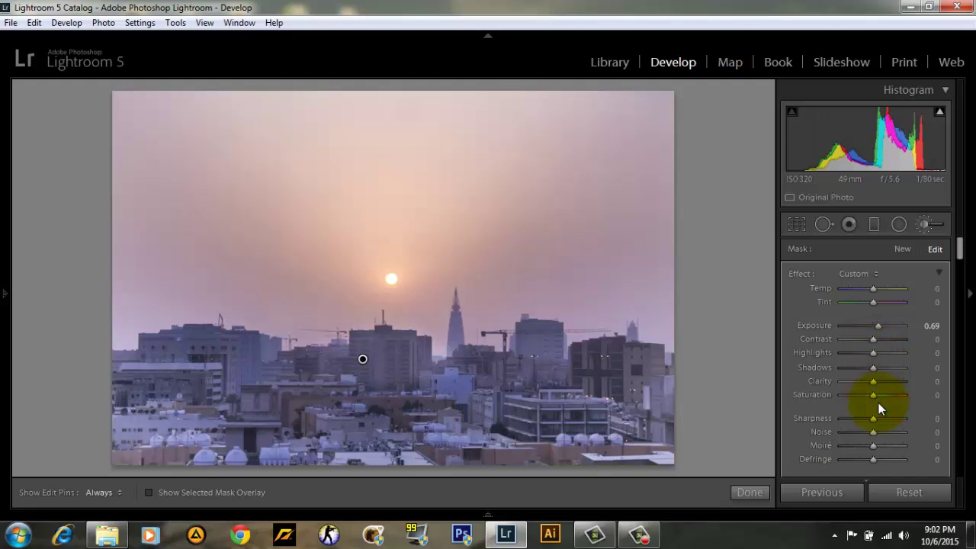
{"action": "left_click_drag", "start_coordinate": [872, 382], "coordinate": [885, 380]}
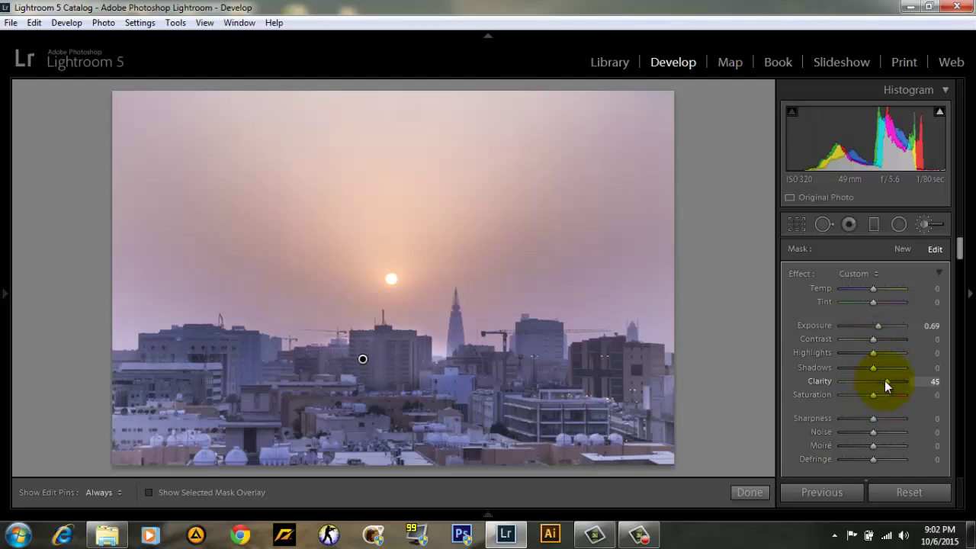
{"action": "left_click", "coordinate": [875, 395]}
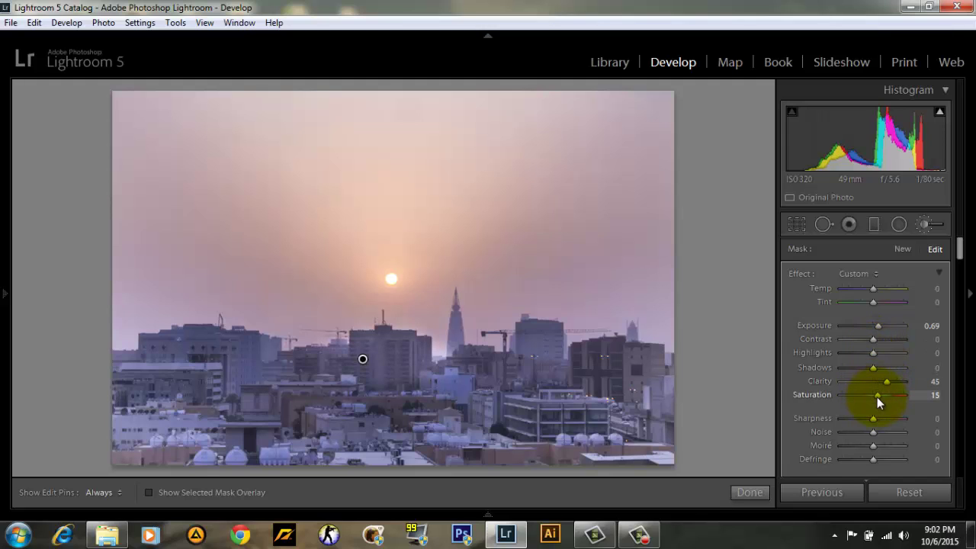
{"action": "mouse_move", "coordinate": [875, 397]}
{"action": "left_mouse_down"}
{"action": "mouse_move", "coordinate": [868, 368]}
{"action": "mouse_move", "coordinate": [878, 365]}
{"action": "left_mouse_up"}
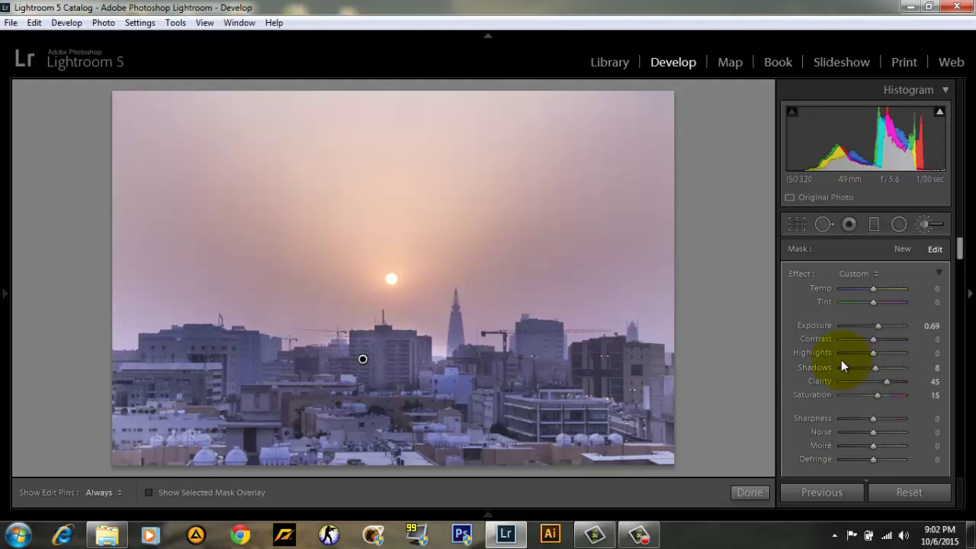
{"action": "left_click", "coordinate": [923, 223]}
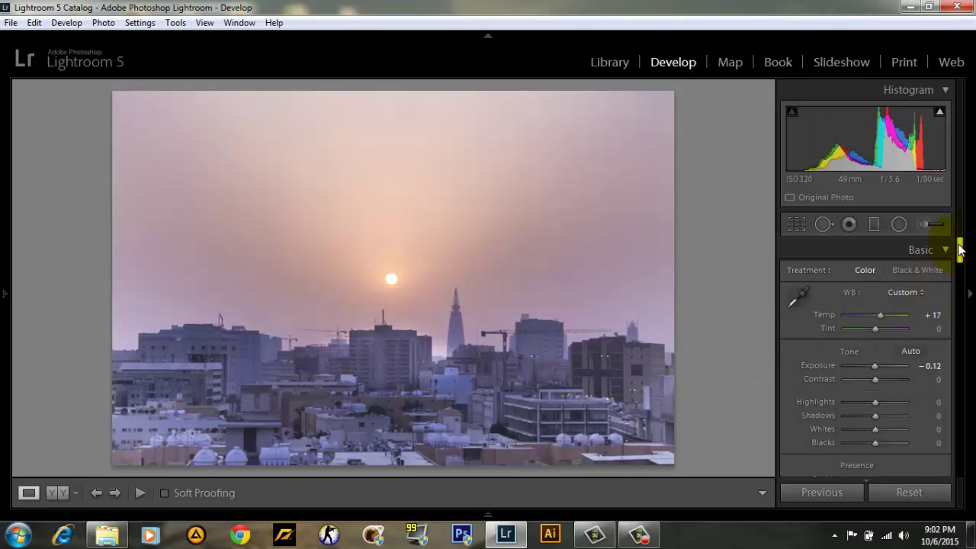
Raise Presence Vibrance to +50 and Saturation to +29
{"action": "left_click_drag", "start_coordinate": [958, 250], "coordinate": [957, 271]}
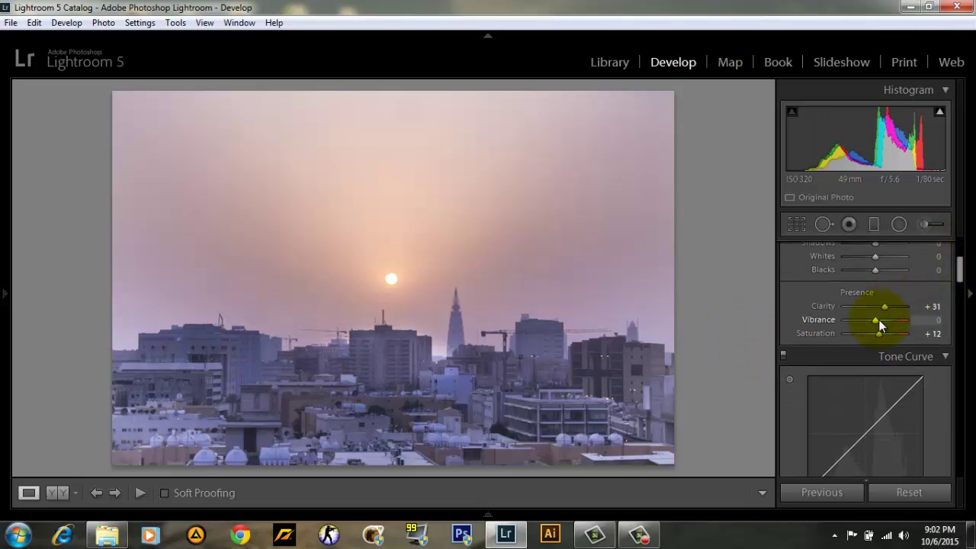
{"action": "left_click_drag", "start_coordinate": [879, 320], "coordinate": [893, 317]}
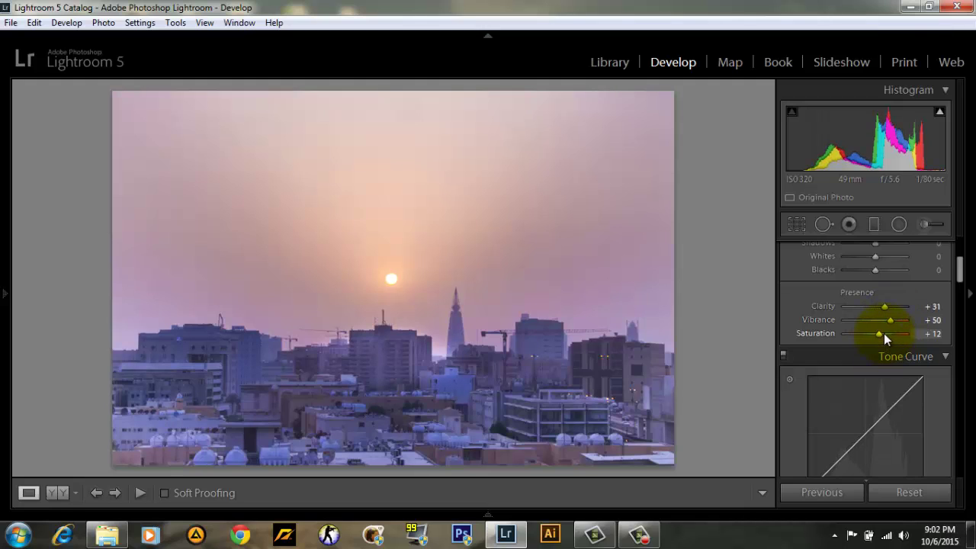
{"action": "left_click_drag", "start_coordinate": [880, 339], "coordinate": [886, 339]}
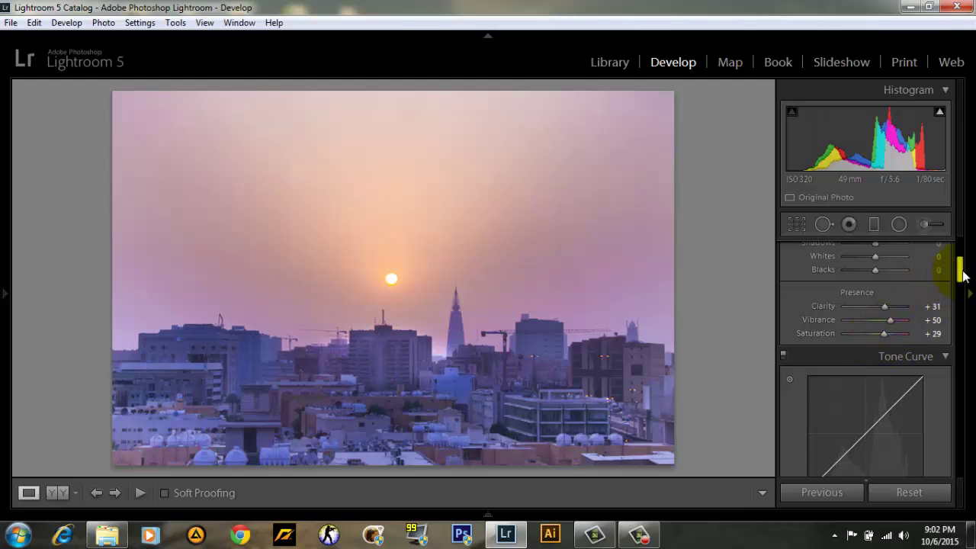
Set the tone curve regions to Lights -34, Darks +24 and Shadows -44
{"action": "left_click_drag", "start_coordinate": [959, 273], "coordinate": [967, 303]}
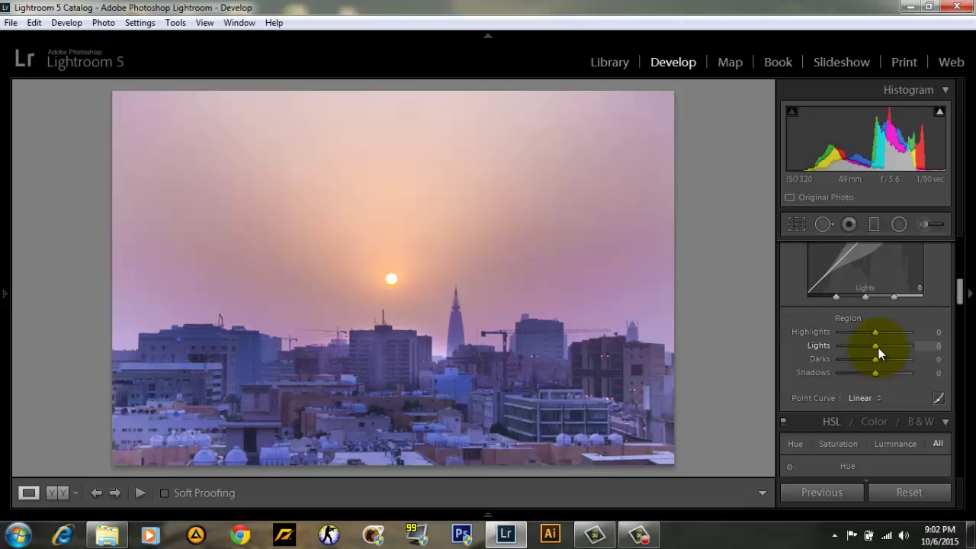
{"action": "mouse_move", "coordinate": [878, 348]}
{"action": "left_mouse_down"}
{"action": "mouse_move", "coordinate": [889, 343]}
{"action": "mouse_move", "coordinate": [865, 346]}
{"action": "mouse_move", "coordinate": [884, 357]}
{"action": "mouse_move", "coordinate": [880, 330]}
{"action": "mouse_move", "coordinate": [865, 332]}
{"action": "mouse_move", "coordinate": [874, 331]}
{"action": "left_mouse_up"}
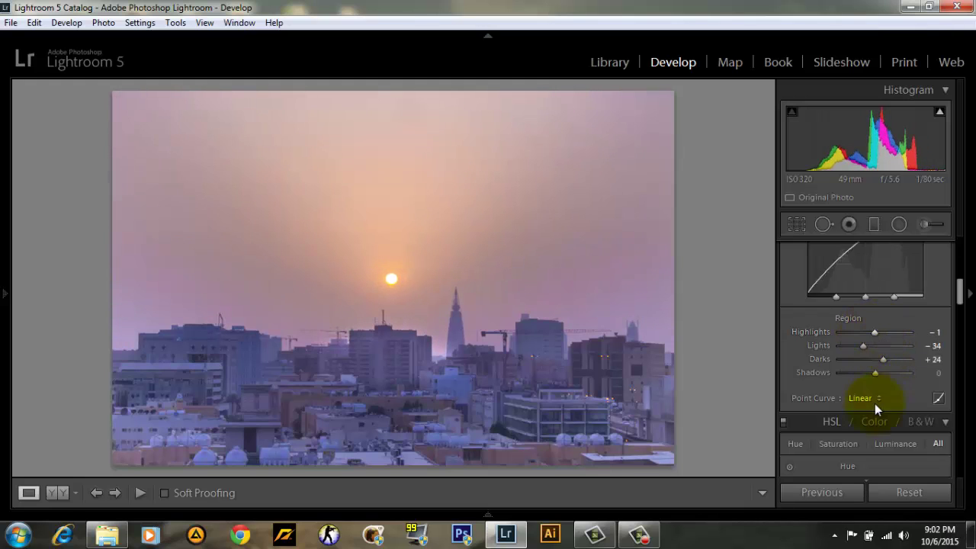
{"action": "mouse_move", "coordinate": [877, 371]}
{"action": "left_mouse_down"}
{"action": "mouse_move", "coordinate": [888, 369]}
{"action": "mouse_move", "coordinate": [866, 373]}
{"action": "left_mouse_up"}
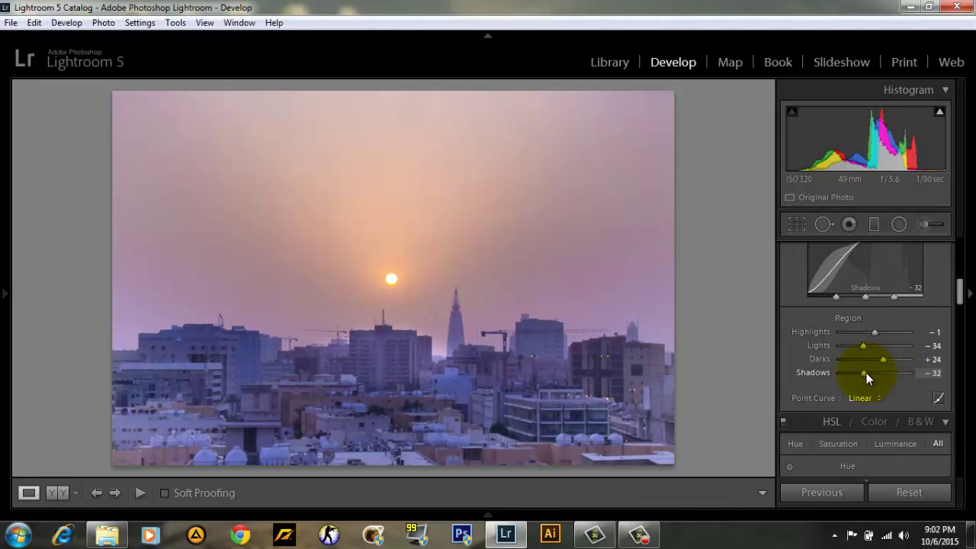
{"action": "left_click_drag", "start_coordinate": [866, 373], "coordinate": [861, 374]}
{"action": "left_click_drag", "start_coordinate": [959, 288], "coordinate": [968, 400]}
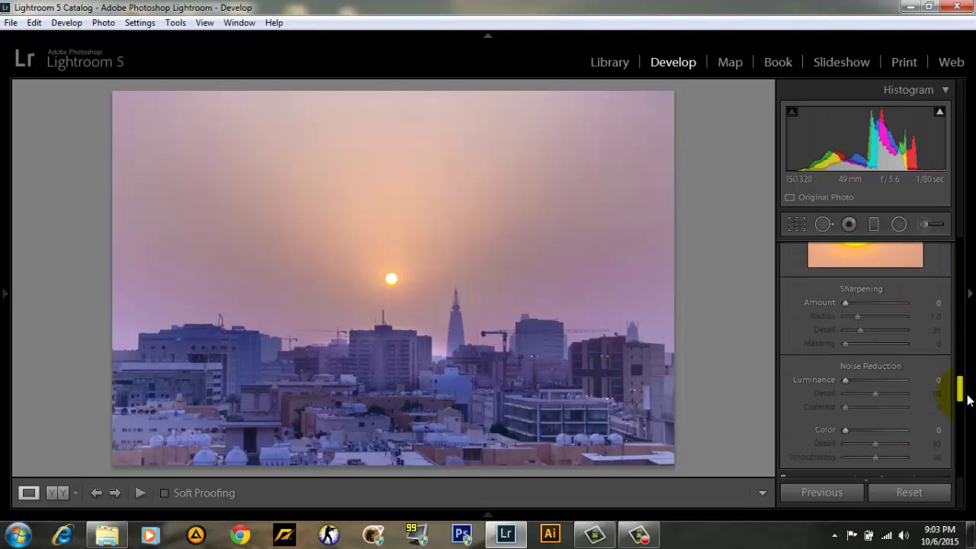
Set noise reduction to Luminance 13, Detail 23, Contrast 19, Color 24, Smoothness 26, checking at 1:1
{"action": "mouse_move", "coordinate": [845, 380]}
{"action": "left_mouse_down"}
{"action": "mouse_move", "coordinate": [857, 380]}
{"action": "mouse_move", "coordinate": [861, 458]}
{"action": "left_mouse_up"}
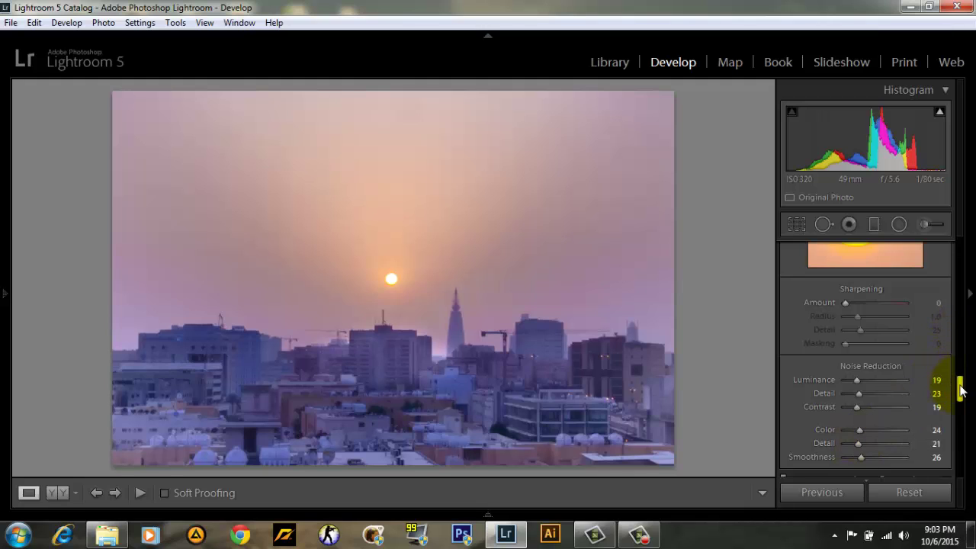
{"action": "left_click_drag", "start_coordinate": [958, 387], "coordinate": [961, 403]}
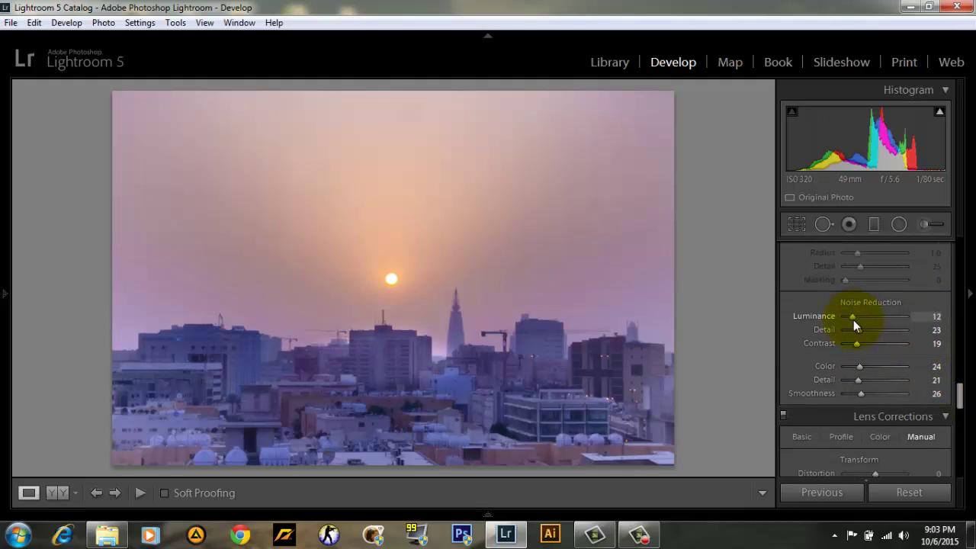
{"action": "left_click_drag", "start_coordinate": [857, 316], "coordinate": [851, 316]}
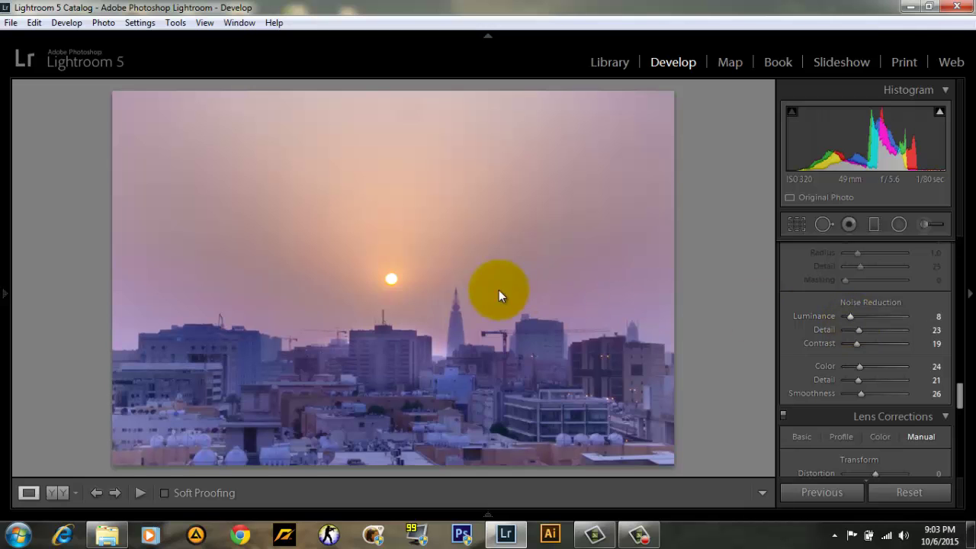
{"action": "left_click", "coordinate": [392, 277]}
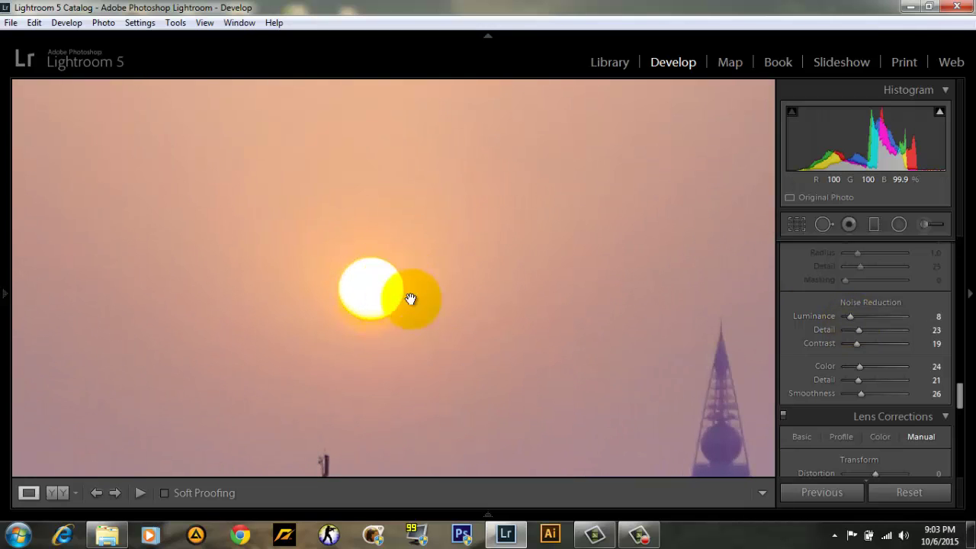
{"action": "mouse_move", "coordinate": [394, 276]}
{"action": "left_mouse_down"}
{"action": "mouse_move", "coordinate": [581, 296]}
{"action": "mouse_move", "coordinate": [562, 284]}
{"action": "left_mouse_up"}
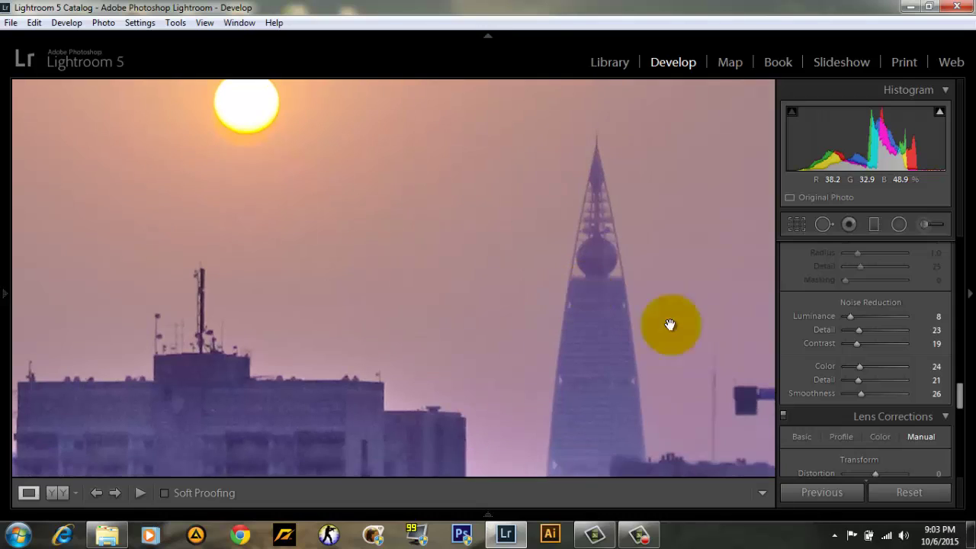
{"action": "left_click_drag", "start_coordinate": [850, 318], "coordinate": [852, 316]}
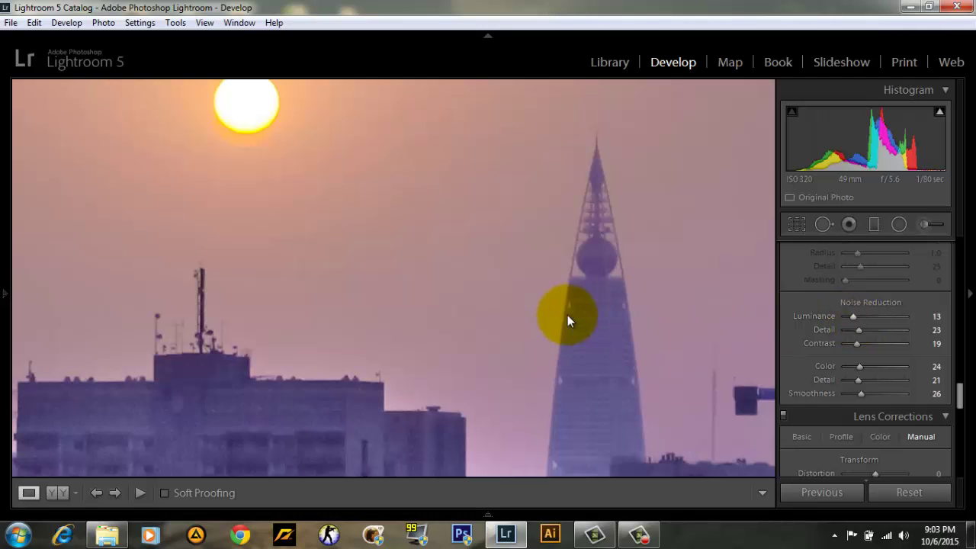
{"action": "mouse_move", "coordinate": [370, 371]}
{"action": "left_mouse_down"}
{"action": "mouse_move", "coordinate": [407, 351]}
{"action": "mouse_move", "coordinate": [462, 224]}
{"action": "mouse_move", "coordinate": [503, 253]}
{"action": "mouse_move", "coordinate": [444, 277]}
{"action": "mouse_move", "coordinate": [565, 253]}
{"action": "mouse_move", "coordinate": [490, 266]}
{"action": "mouse_move", "coordinate": [424, 257]}
{"action": "left_mouse_up"}
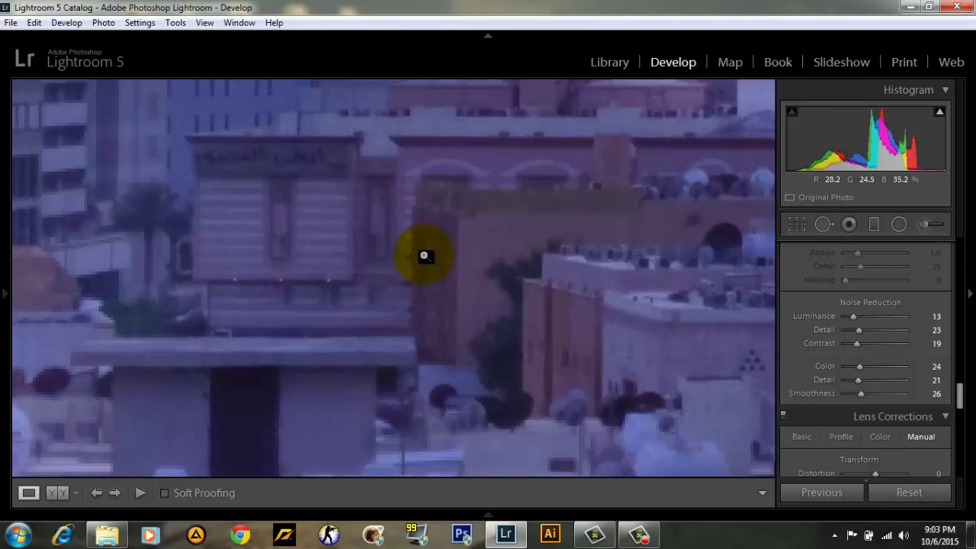
{"action": "left_click", "coordinate": [424, 263]}
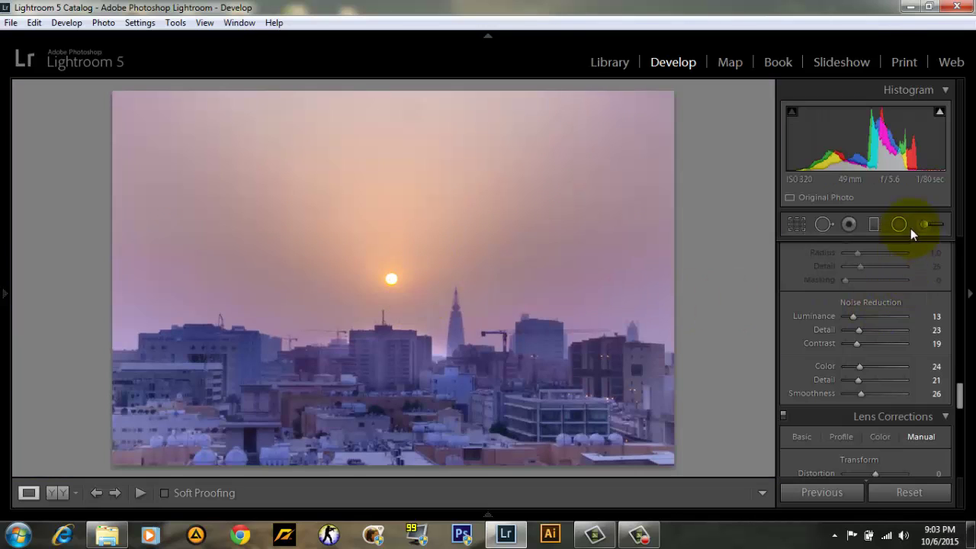
Position a sky graduated filter with Exposure 0 and Temp -66 over the upper sky
{"action": "left_click", "coordinate": [874, 223]}
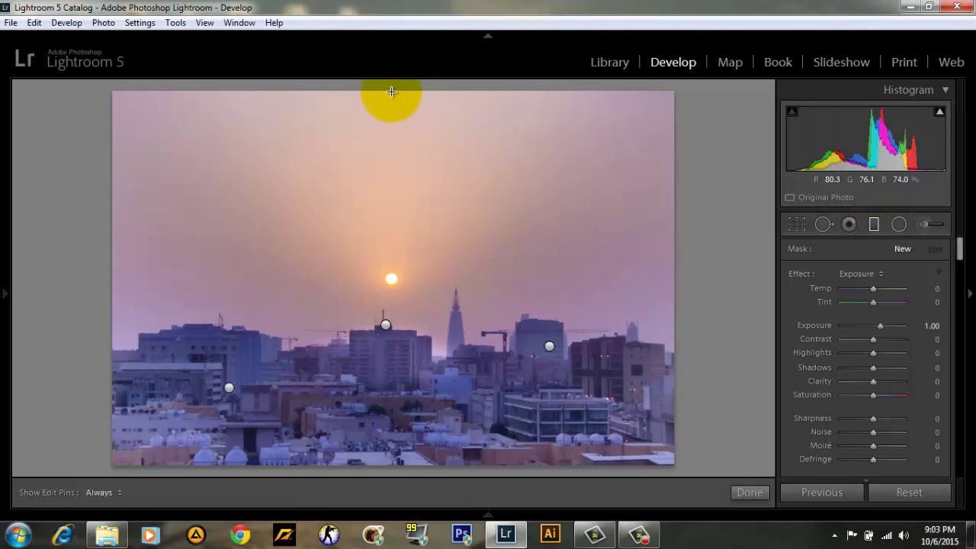
{"action": "left_click_drag", "start_coordinate": [403, 142], "coordinate": [389, 366]}
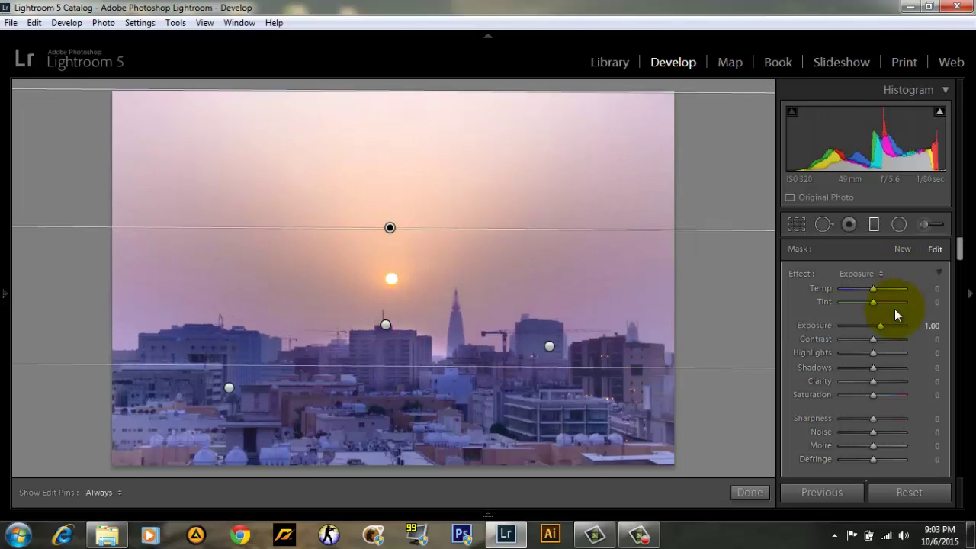
{"action": "left_click_drag", "start_coordinate": [875, 328], "coordinate": [870, 322]}
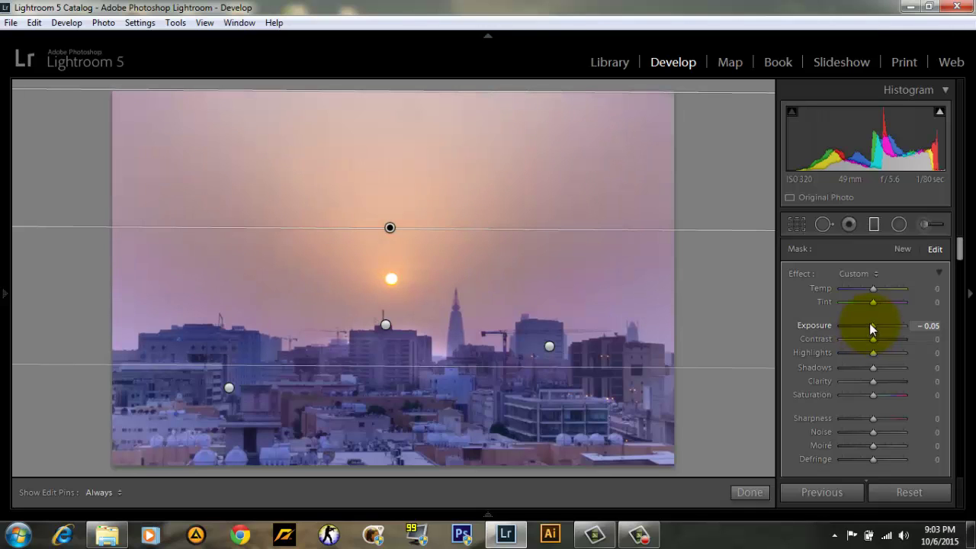
{"action": "left_click_drag", "start_coordinate": [389, 227], "coordinate": [394, 203]}
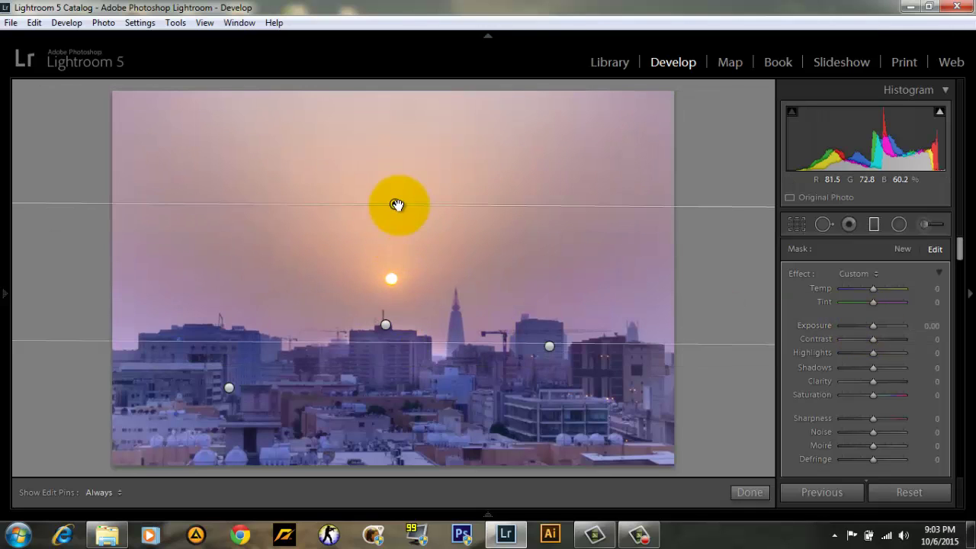
{"action": "left_click_drag", "start_coordinate": [397, 315], "coordinate": [411, 273]}
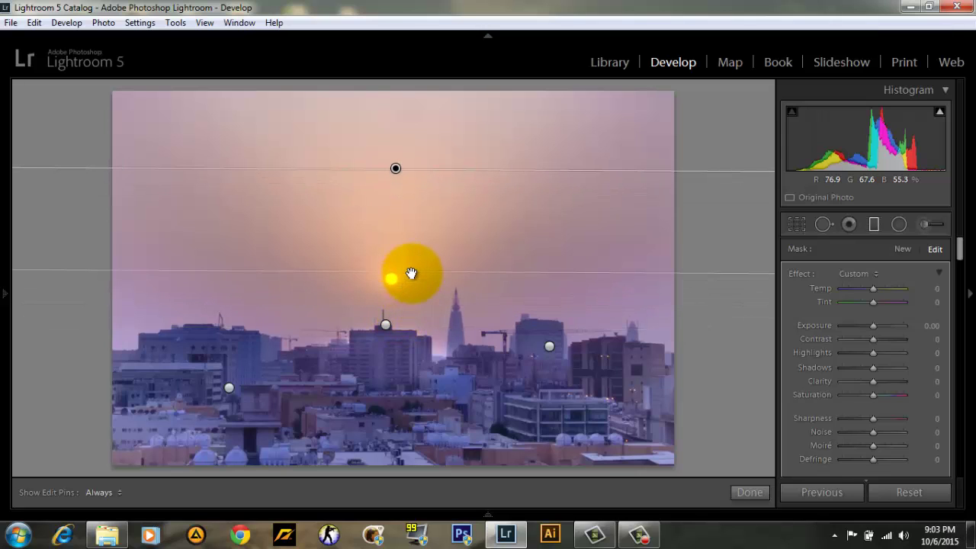
{"action": "left_click_drag", "start_coordinate": [873, 291], "coordinate": [863, 297]}
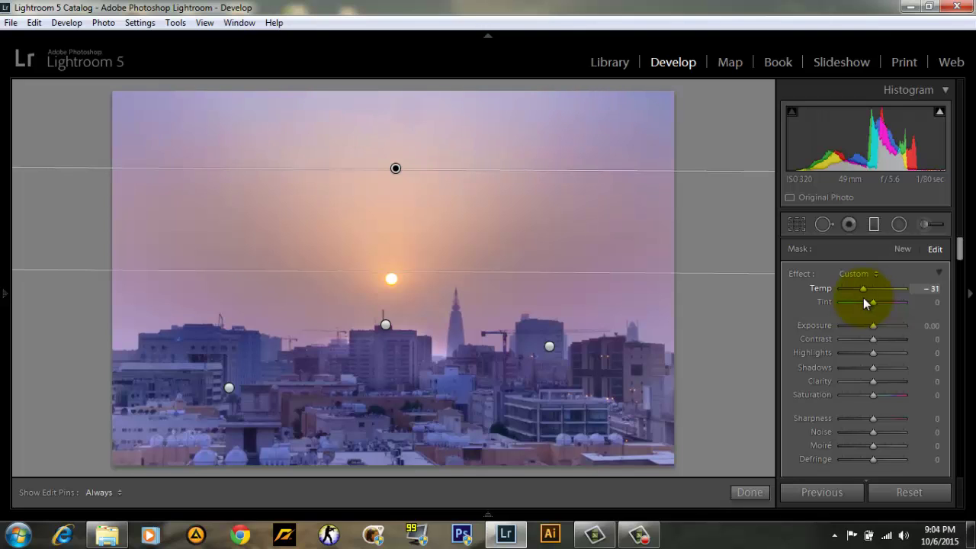
{"action": "left_click_drag", "start_coordinate": [862, 299], "coordinate": [853, 299]}
{"action": "left_click_drag", "start_coordinate": [394, 274], "coordinate": [397, 261]}
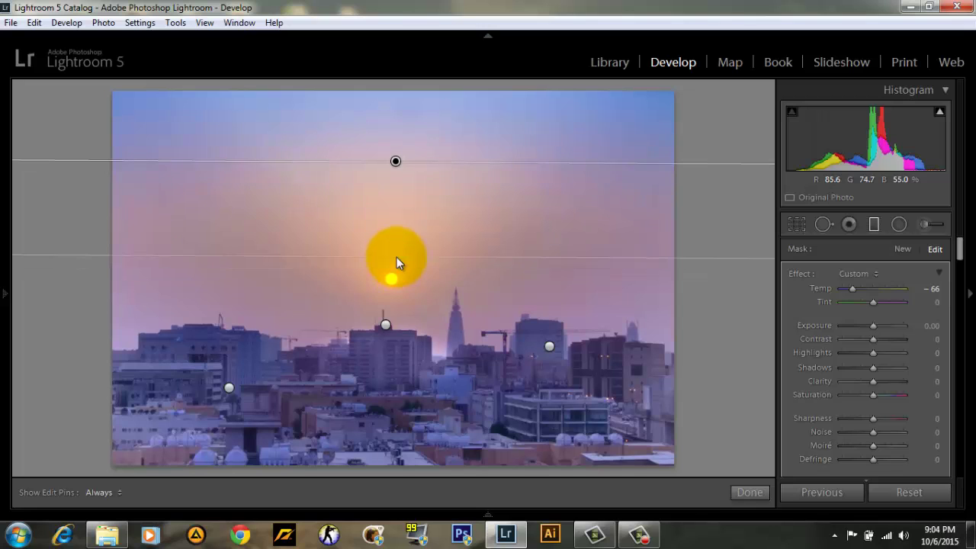
{"action": "mouse_move", "coordinate": [394, 163]}
{"action": "left_mouse_down"}
{"action": "mouse_move", "coordinate": [391, 184]}
{"action": "mouse_move", "coordinate": [394, 135]}
{"action": "left_mouse_up"}
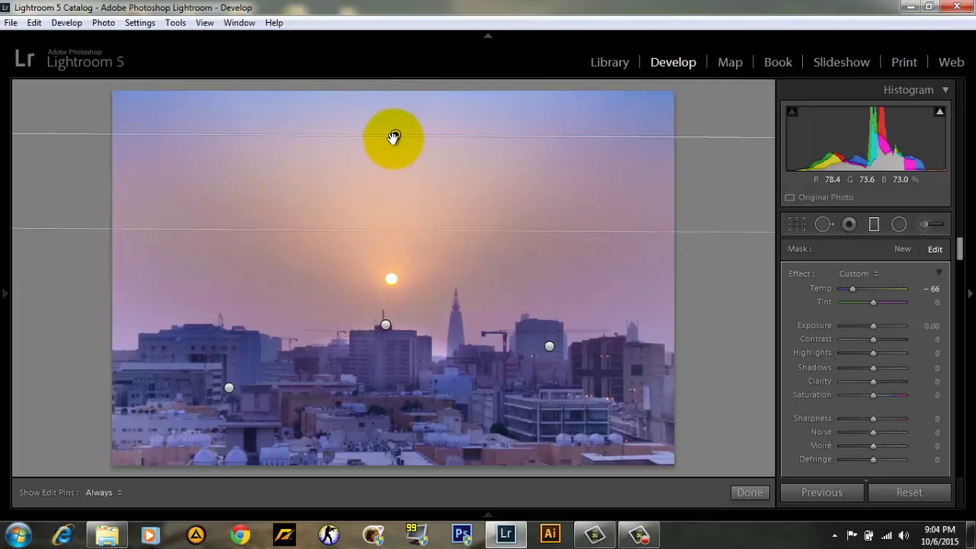
Warm the Temp slightly and set Highlights -5, Shadows -14 and Whites -26
{"action": "left_click", "coordinate": [875, 224]}
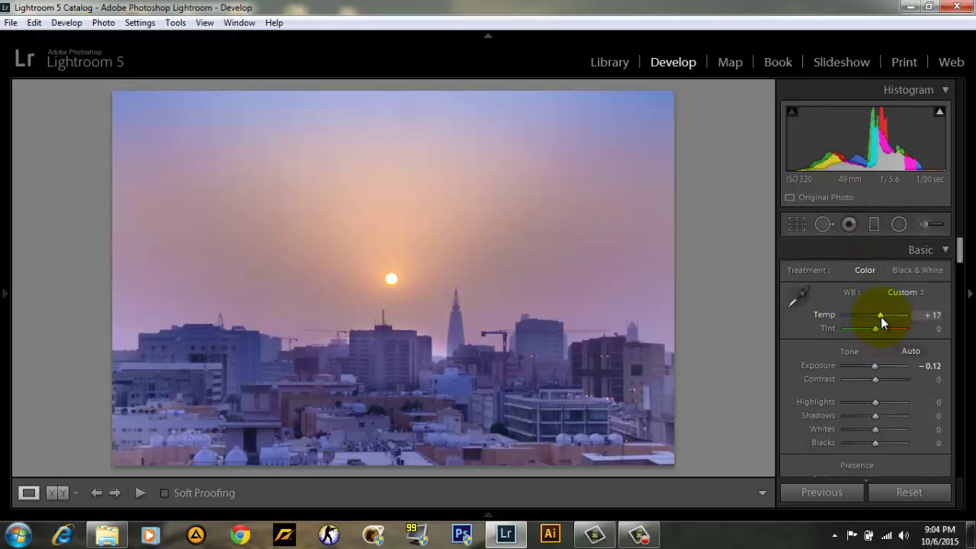
{"action": "left_click_drag", "start_coordinate": [881, 316], "coordinate": [884, 316]}
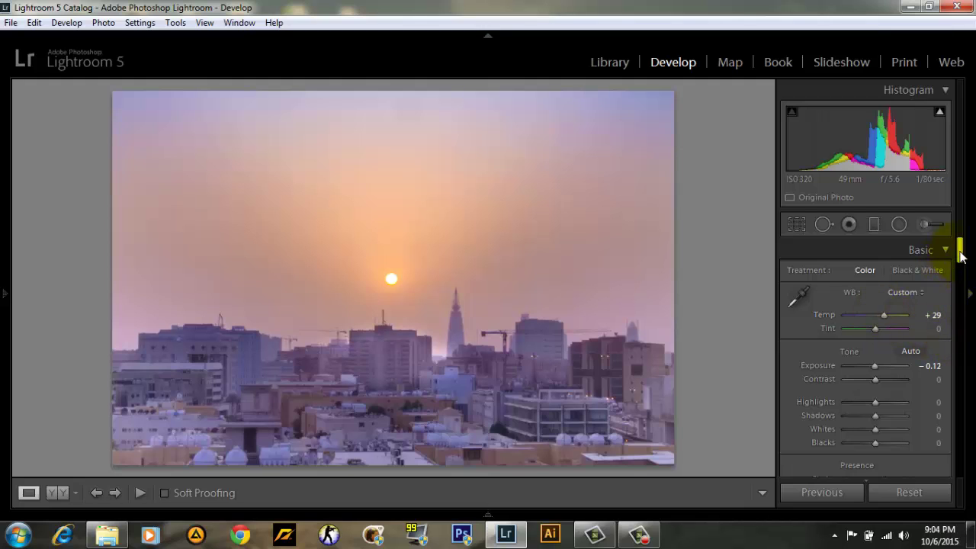
{"action": "scroll", "coordinate": [958, 258], "scroll_direction": "down", "scroll_amount": 3}
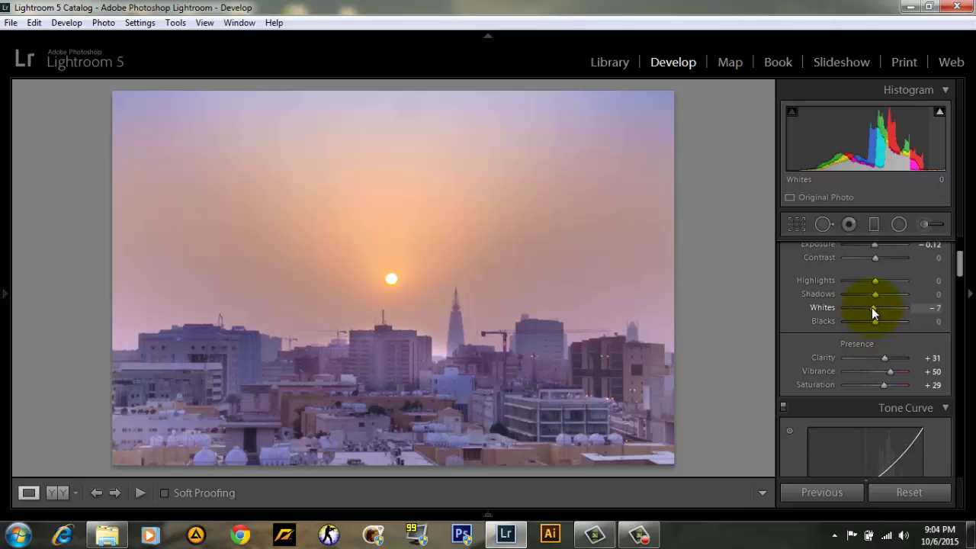
{"action": "mouse_move", "coordinate": [868, 309]}
{"action": "left_mouse_down"}
{"action": "mouse_move", "coordinate": [875, 282]}
{"action": "mouse_move", "coordinate": [871, 295]}
{"action": "left_mouse_up"}
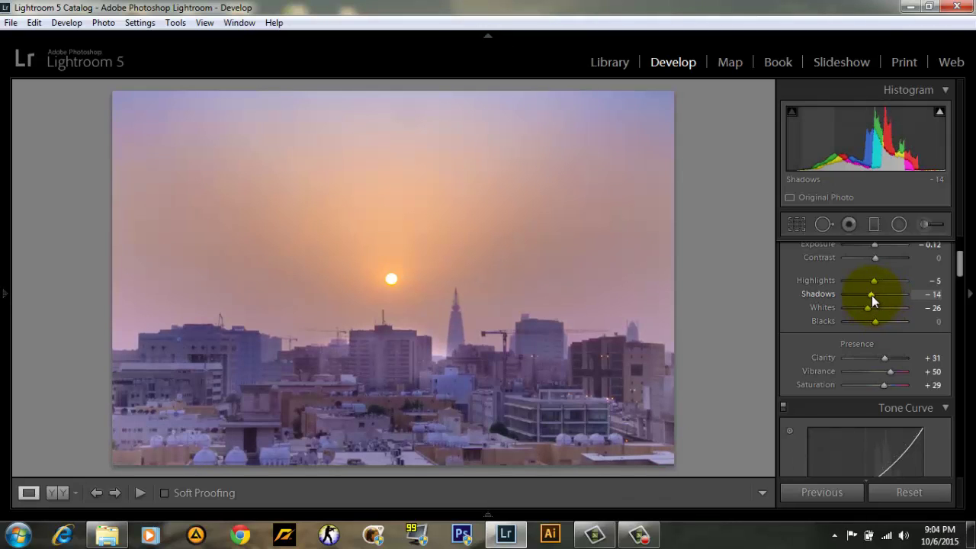
{"action": "left_click", "coordinate": [960, 263]}
{"action": "mouse_move", "coordinate": [962, 269]}
{"action": "left_mouse_down"}
{"action": "mouse_move", "coordinate": [969, 325]}
{"action": "mouse_move", "coordinate": [958, 451]}
{"action": "left_mouse_up"}
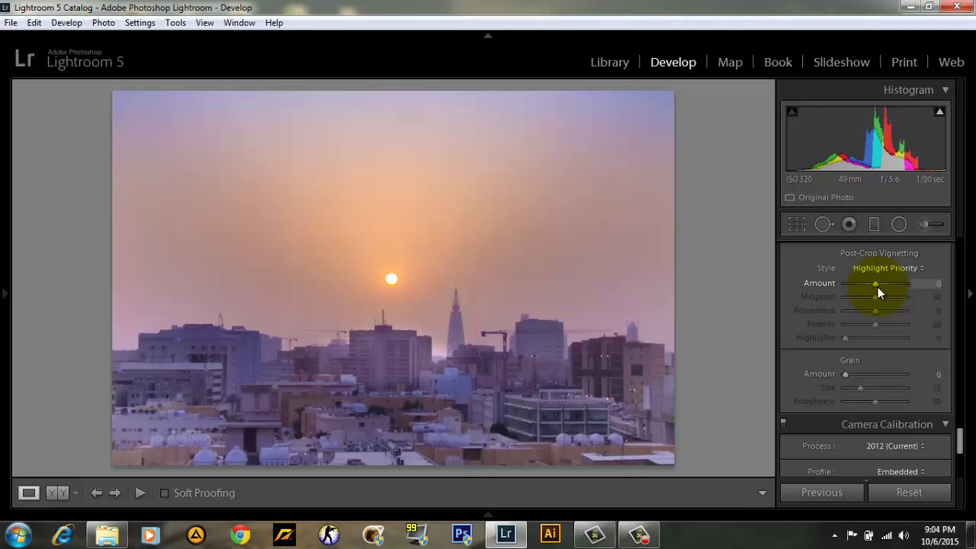
Apply a -10 post-crop vignette to darken the photo's edges
{"action": "left_click_drag", "start_coordinate": [877, 288], "coordinate": [874, 291]}
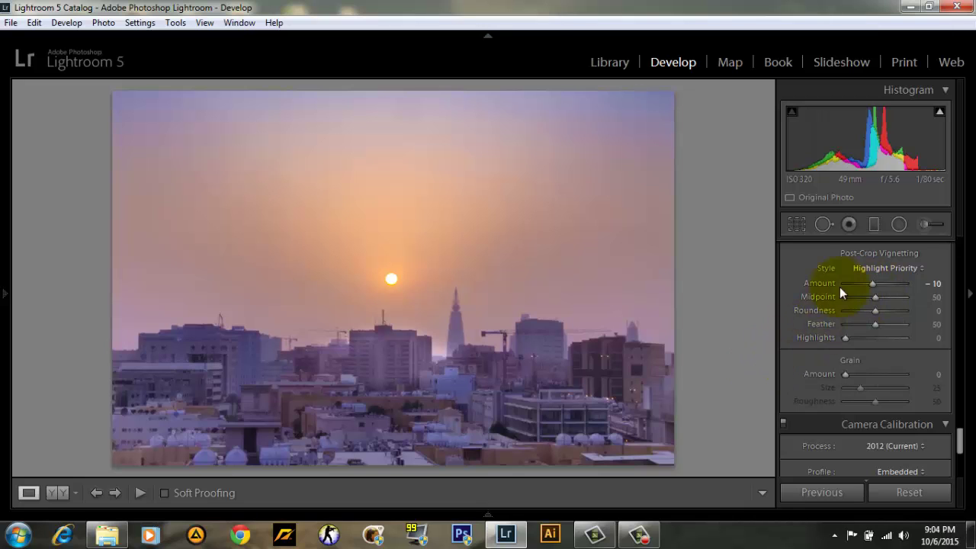
{"action": "left_click", "coordinate": [925, 225]}
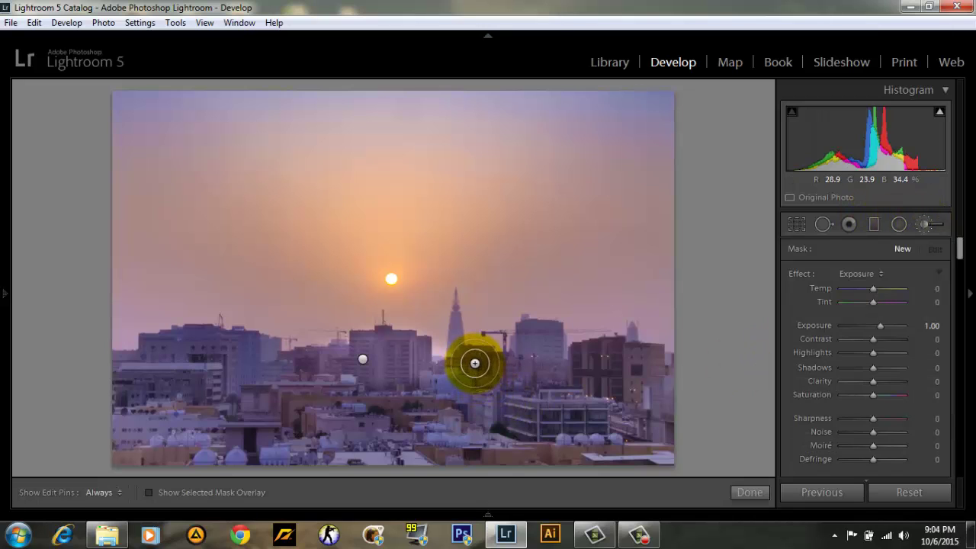
Brush the right and lower buildings with Exposure 0.60, Contrast 40, Highlights -17, Clarity 33
{"action": "mouse_move", "coordinate": [542, 367]}
{"action": "left_mouse_down"}
{"action": "mouse_move", "coordinate": [622, 350]}
{"action": "mouse_move", "coordinate": [583, 397]}
{"action": "left_mouse_up"}
{"action": "key", "text": "h"}
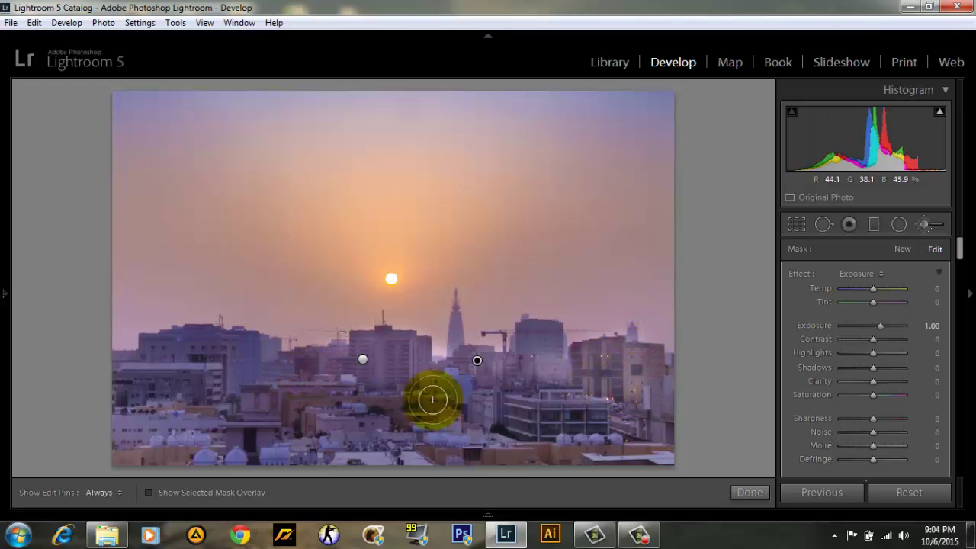
{"action": "left_click_drag", "start_coordinate": [518, 421], "coordinate": [626, 421]}
{"action": "key", "text": "h"}
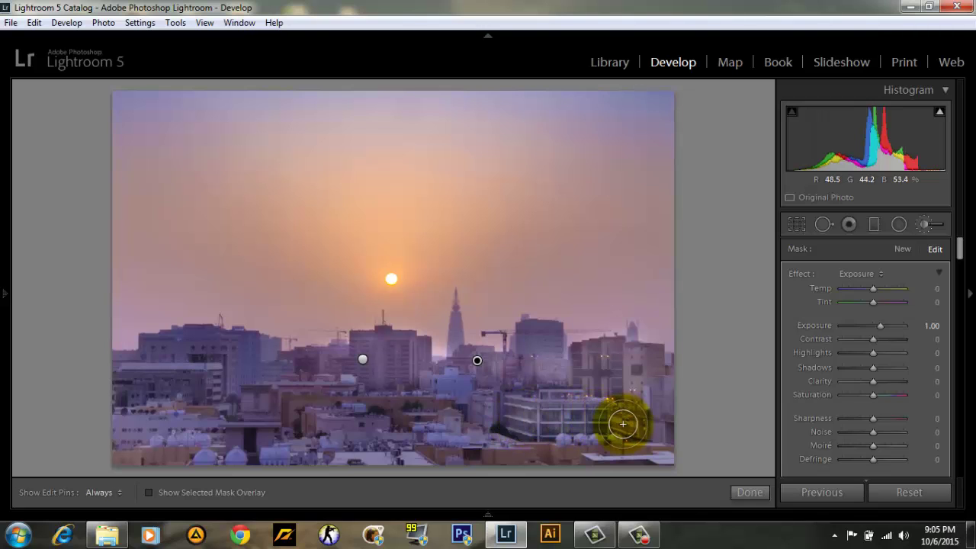
{"action": "key", "text": "h"}
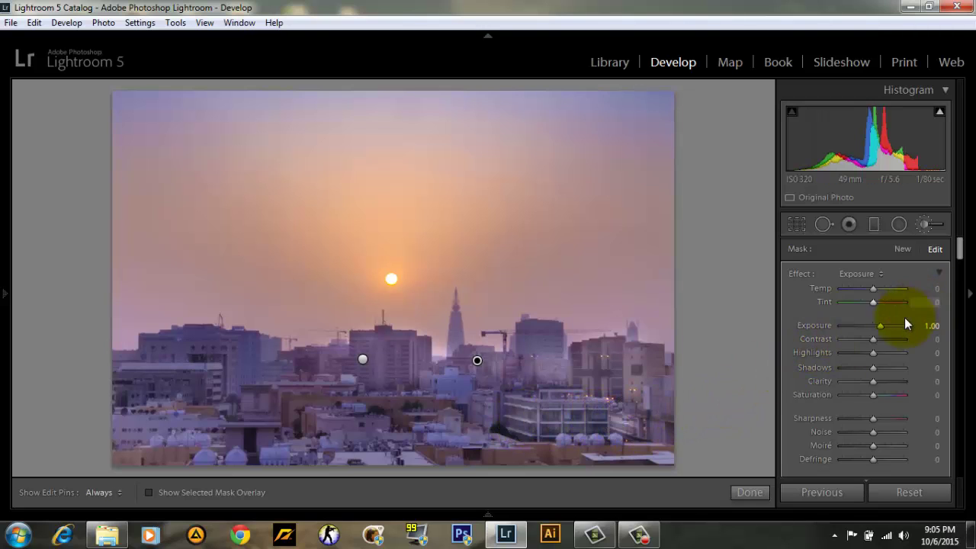
{"action": "mouse_move", "coordinate": [878, 327]}
{"action": "left_mouse_down"}
{"action": "mouse_move", "coordinate": [885, 339]}
{"action": "mouse_move", "coordinate": [869, 350]}
{"action": "mouse_move", "coordinate": [884, 382]}
{"action": "left_mouse_up"}
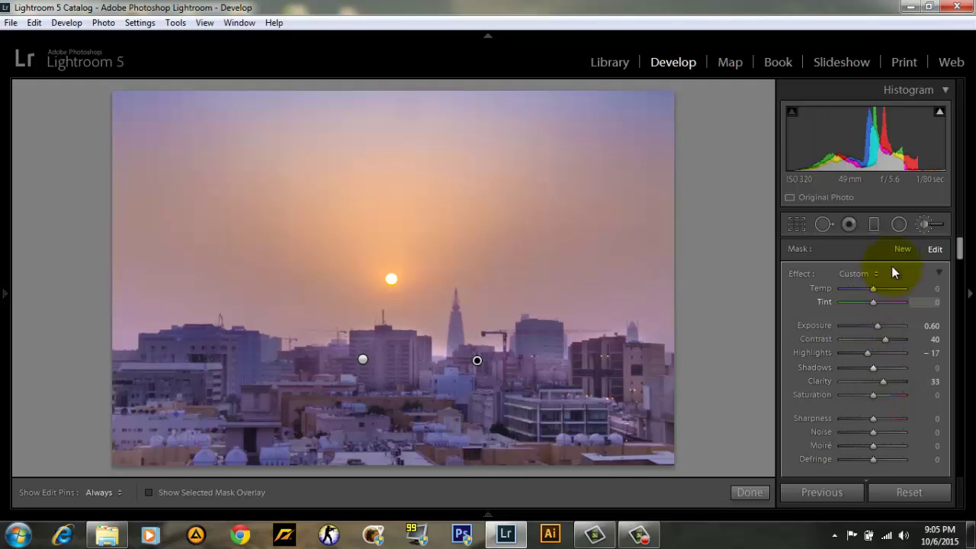
{"action": "left_click", "coordinate": [925, 224]}
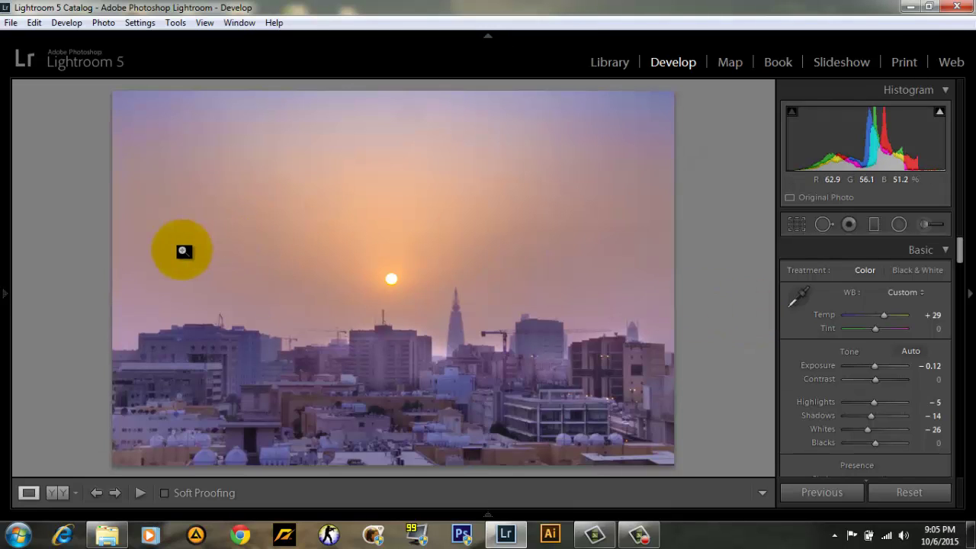
Zoom to 1:1 and pan across the sky's pinker and orange areas
{"action": "left_click", "coordinate": [144, 321]}
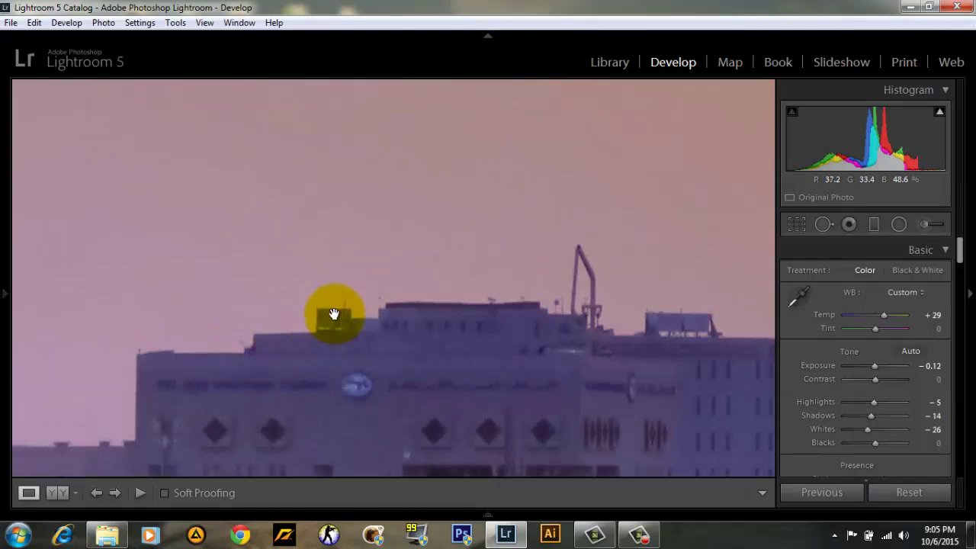
{"action": "mouse_move", "coordinate": [486, 376]}
{"action": "left_mouse_down"}
{"action": "mouse_move", "coordinate": [327, 252]}
{"action": "mouse_move", "coordinate": [442, 234]}
{"action": "mouse_move", "coordinate": [355, 342]}
{"action": "left_mouse_up"}
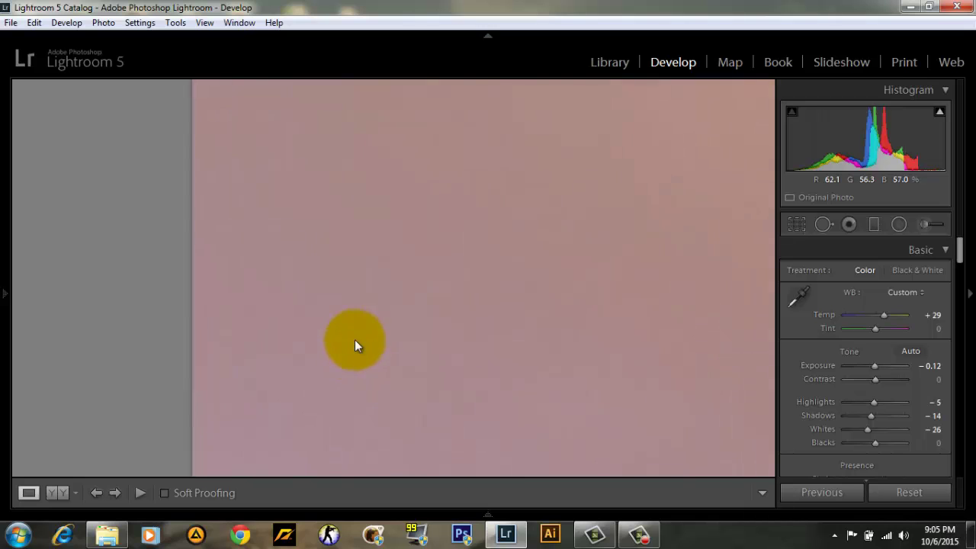
{"action": "mouse_move", "coordinate": [416, 304]}
{"action": "left_mouse_down"}
{"action": "mouse_move", "coordinate": [425, 229]}
{"action": "mouse_move", "coordinate": [409, 348]}
{"action": "mouse_move", "coordinate": [409, 266]}
{"action": "mouse_move", "coordinate": [388, 261]}
{"action": "left_mouse_up"}
{"action": "mouse_move", "coordinate": [567, 329]}
{"action": "left_mouse_down"}
{"action": "mouse_move", "coordinate": [348, 303]}
{"action": "mouse_move", "coordinate": [417, 358]}
{"action": "mouse_move", "coordinate": [362, 190]}
{"action": "mouse_move", "coordinate": [424, 139]}
{"action": "mouse_move", "coordinate": [405, 252]}
{"action": "mouse_move", "coordinate": [313, 346]}
{"action": "left_mouse_up"}
{"action": "mouse_move", "coordinate": [190, 141]}
{"action": "left_mouse_down"}
{"action": "mouse_move", "coordinate": [378, 292]}
{"action": "mouse_move", "coordinate": [465, 297]}
{"action": "mouse_move", "coordinate": [256, 359]}
{"action": "left_mouse_up"}
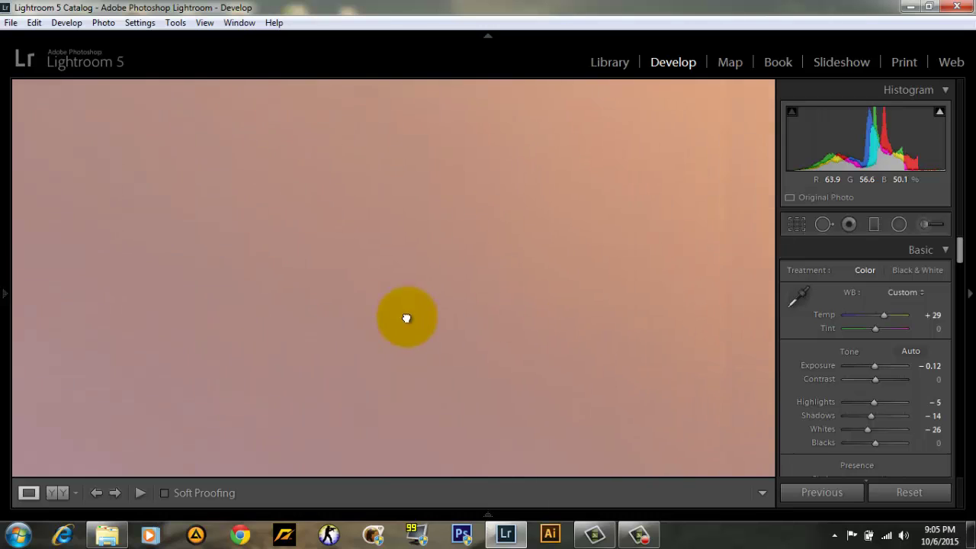
{"action": "mouse_move", "coordinate": [404, 318]}
{"action": "left_mouse_down"}
{"action": "mouse_move", "coordinate": [479, 319]}
{"action": "mouse_move", "coordinate": [358, 312]}
{"action": "mouse_move", "coordinate": [296, 270]}
{"action": "mouse_move", "coordinate": [450, 208]}
{"action": "mouse_move", "coordinate": [483, 233]}
{"action": "mouse_move", "coordinate": [534, 242]}
{"action": "mouse_move", "coordinate": [541, 271]}
{"action": "mouse_move", "coordinate": [331, 246]}
{"action": "mouse_move", "coordinate": [442, 322]}
{"action": "mouse_move", "coordinate": [403, 352]}
{"action": "mouse_move", "coordinate": [532, 381]}
{"action": "mouse_move", "coordinate": [615, 320]}
{"action": "mouse_move", "coordinate": [679, 346]}
{"action": "mouse_move", "coordinate": [607, 362]}
{"action": "mouse_move", "coordinate": [623, 381]}
{"action": "mouse_move", "coordinate": [657, 307]}
{"action": "mouse_move", "coordinate": [679, 305]}
{"action": "mouse_move", "coordinate": [638, 333]}
{"action": "left_mouse_up"}
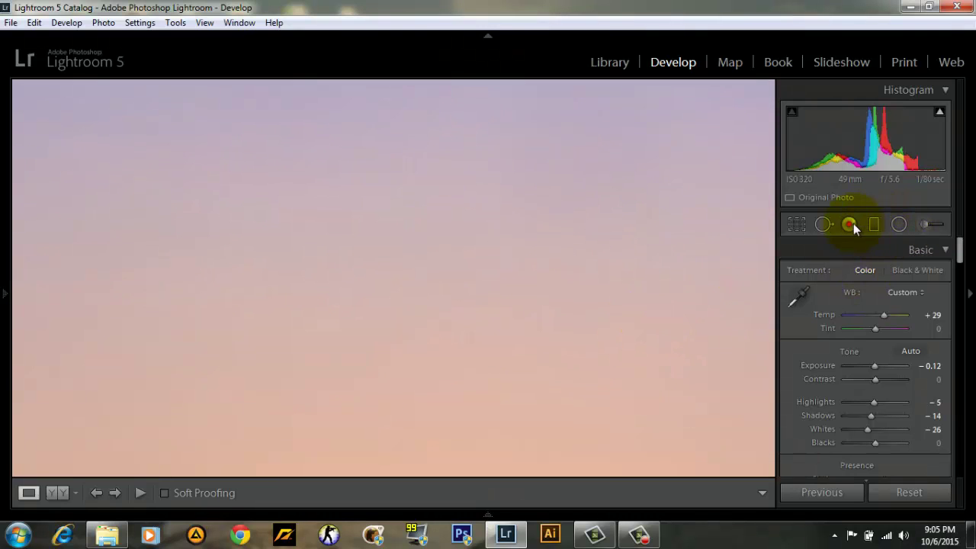
Heal the blemish in the upper sky with the Spot Removal heal brush
{"action": "left_click", "coordinate": [822, 226]}
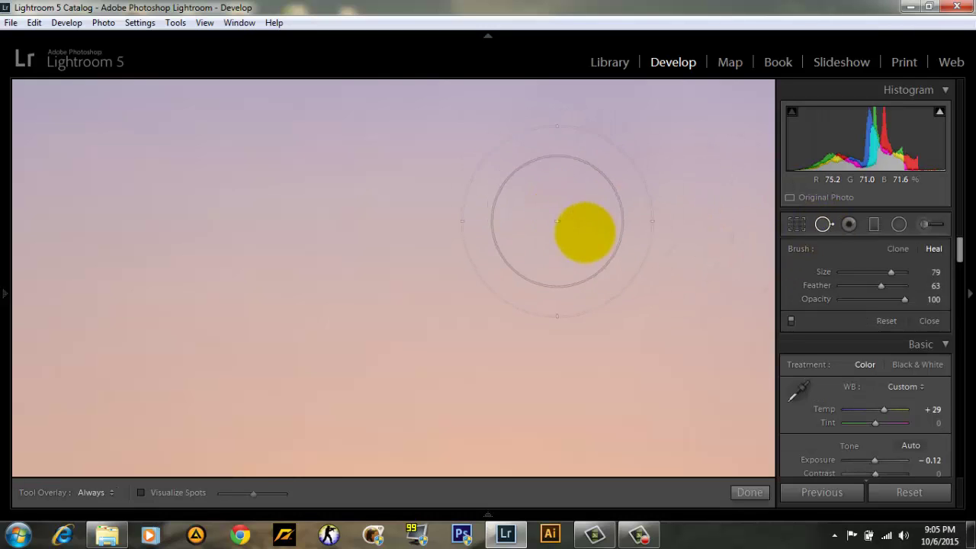
{"action": "left_click_drag", "start_coordinate": [583, 165], "coordinate": [649, 165]}
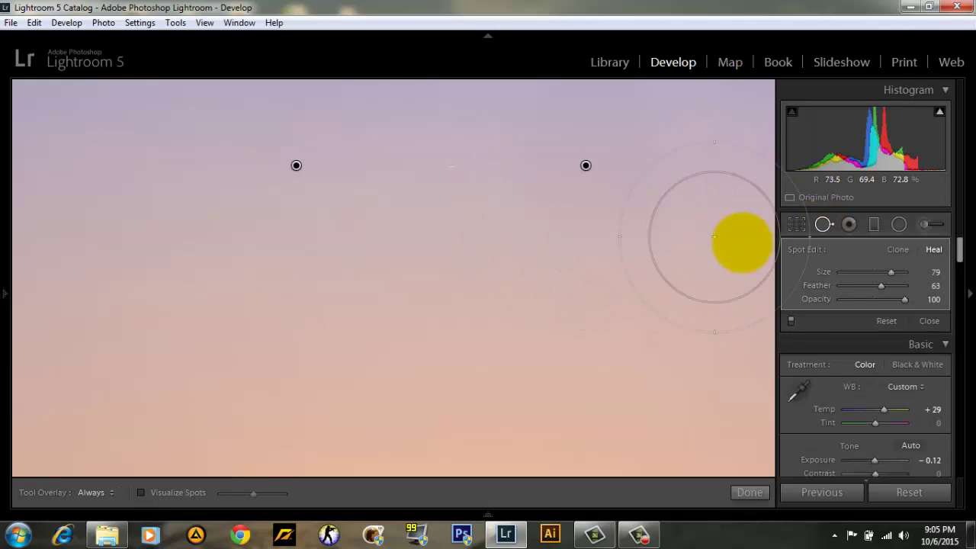
{"action": "left_click", "coordinate": [824, 227]}
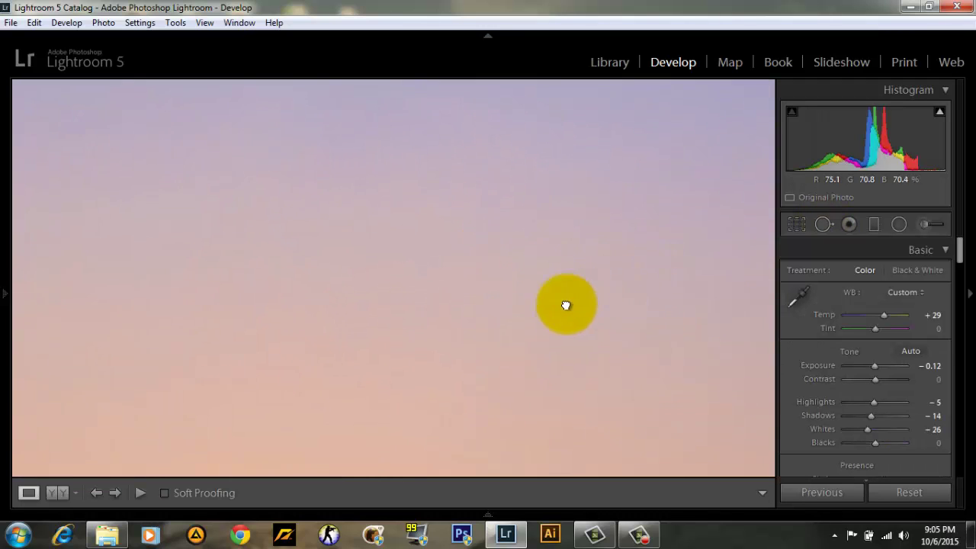
Zoom into the sky and the right-hand buildings, then return to the full photo
{"action": "left_click", "coordinate": [472, 251]}
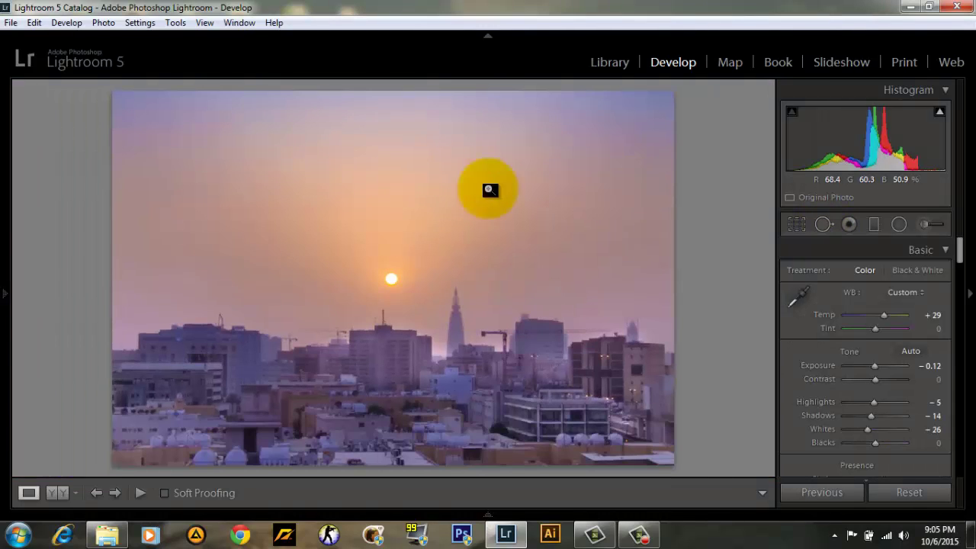
{"action": "left_click", "coordinate": [543, 117]}
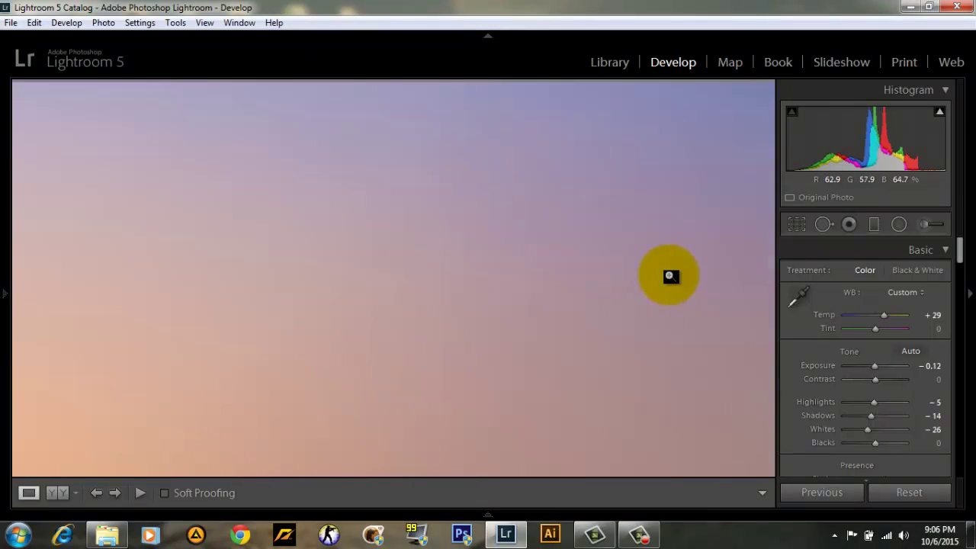
{"action": "left_click", "coordinate": [668, 273]}
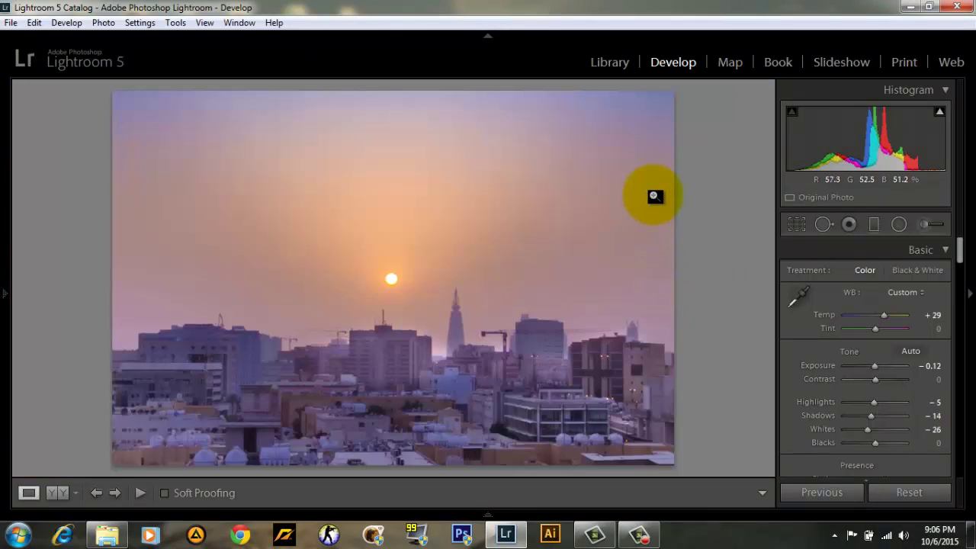
{"action": "left_click", "coordinate": [647, 257]}
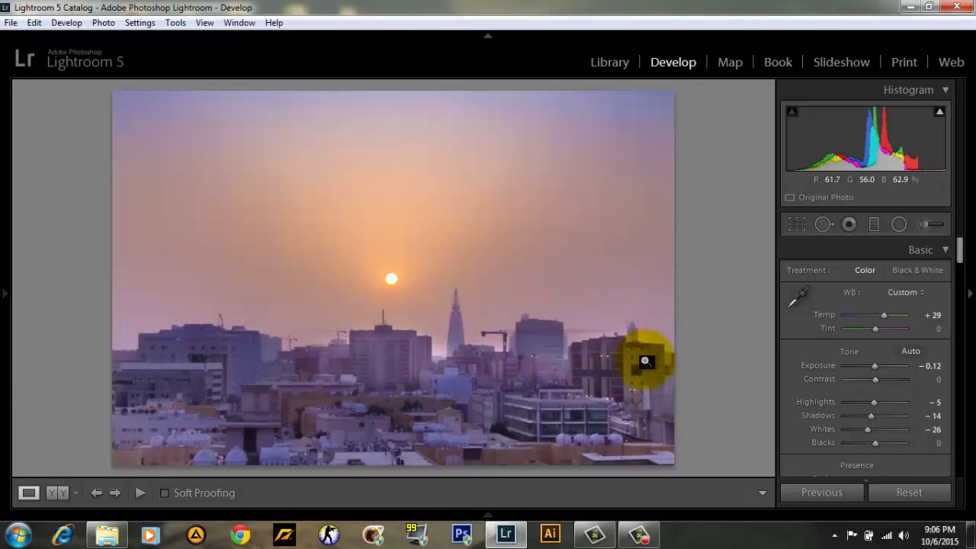
{"action": "left_click", "coordinate": [669, 451]}
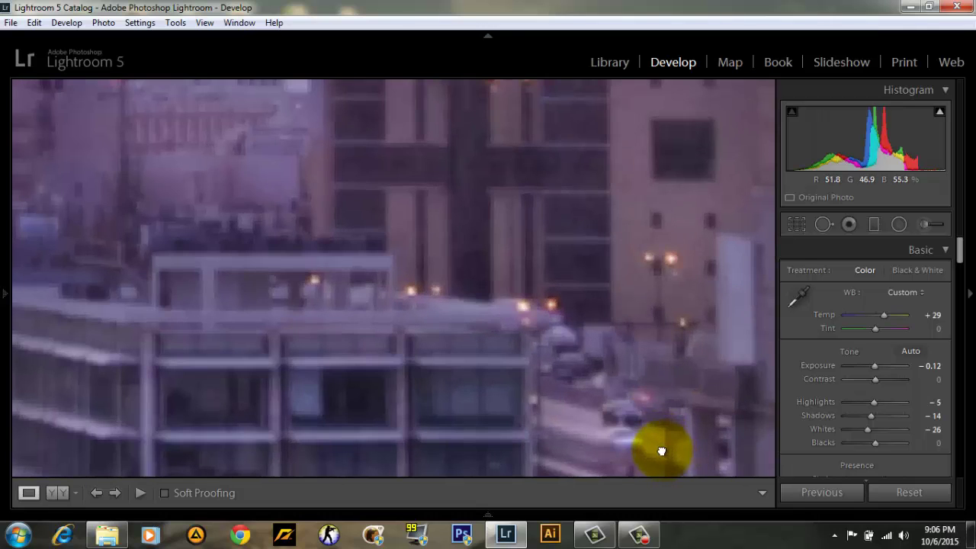
{"action": "left_click_drag", "start_coordinate": [669, 450], "coordinate": [660, 401]}
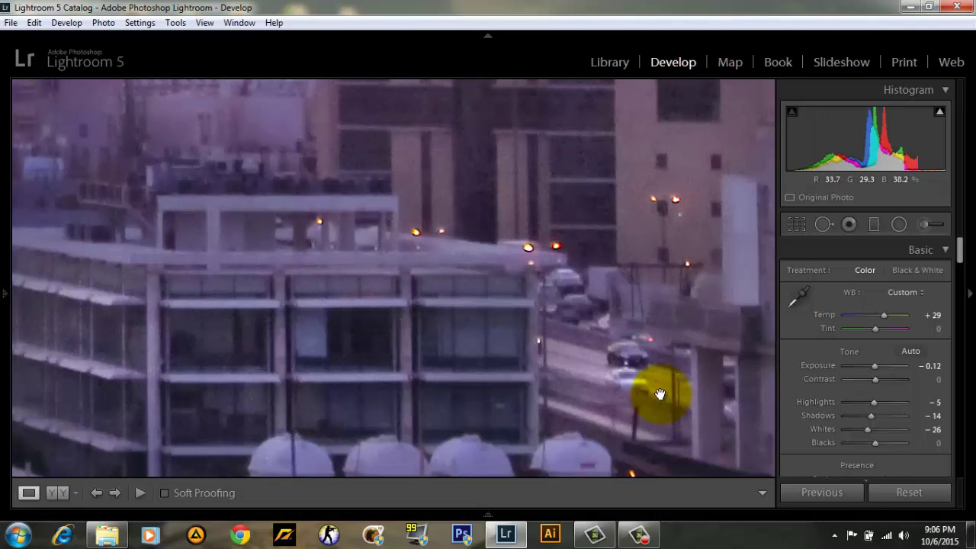
{"action": "mouse_move", "coordinate": [611, 403]}
{"action": "left_mouse_down"}
{"action": "mouse_move", "coordinate": [642, 284]}
{"action": "mouse_move", "coordinate": [620, 359]}
{"action": "mouse_move", "coordinate": [527, 311]}
{"action": "left_mouse_up"}
{"action": "left_click", "coordinate": [527, 311]}
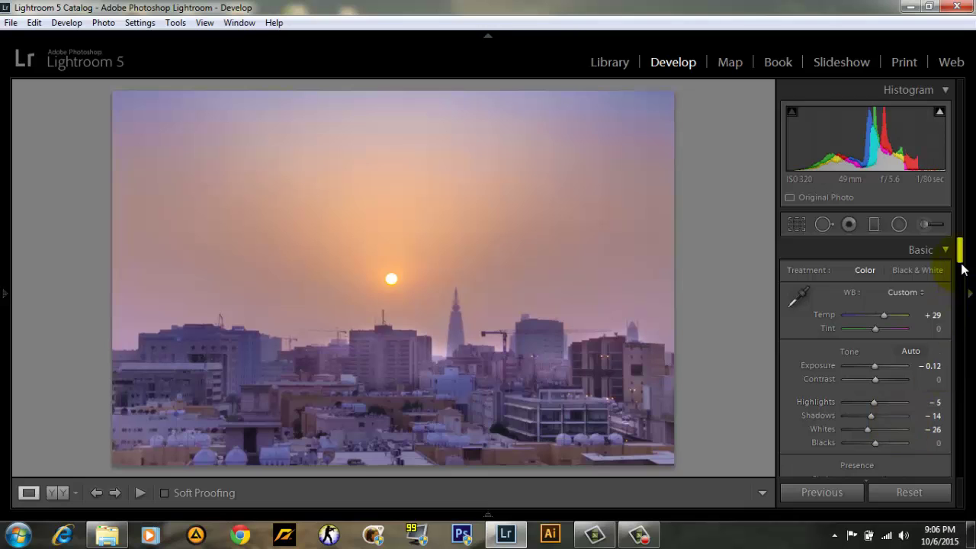
Set Presence to Clarity +71 and Saturation +60, and Tone Curve to Lights -34, Darks +24, Shadows -44
{"action": "left_click", "coordinate": [969, 293]}
{"action": "left_click", "coordinate": [970, 294]}
{"action": "mouse_move", "coordinate": [959, 252]}
{"action": "left_mouse_down"}
{"action": "mouse_move", "coordinate": [938, 272]}
{"action": "mouse_move", "coordinate": [888, 279]}
{"action": "mouse_move", "coordinate": [898, 280]}
{"action": "mouse_move", "coordinate": [893, 306]}
{"action": "left_mouse_up"}
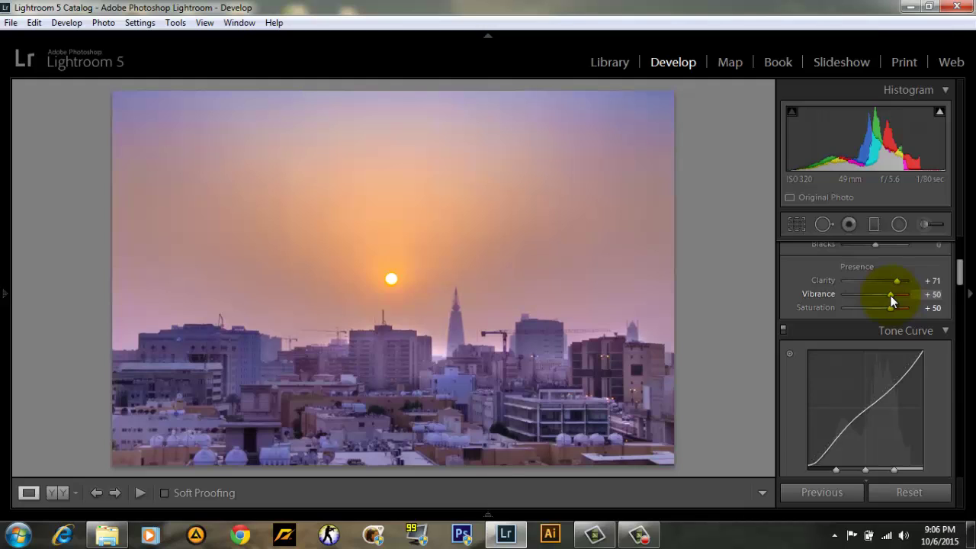
{"action": "left_click_drag", "start_coordinate": [888, 308], "coordinate": [892, 307]}
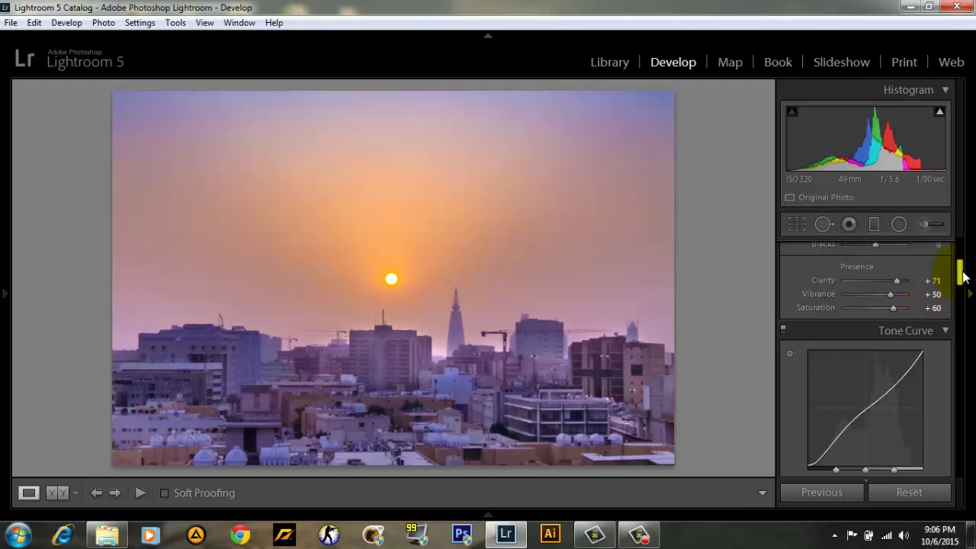
{"action": "left_click_drag", "start_coordinate": [960, 265], "coordinate": [962, 294]}
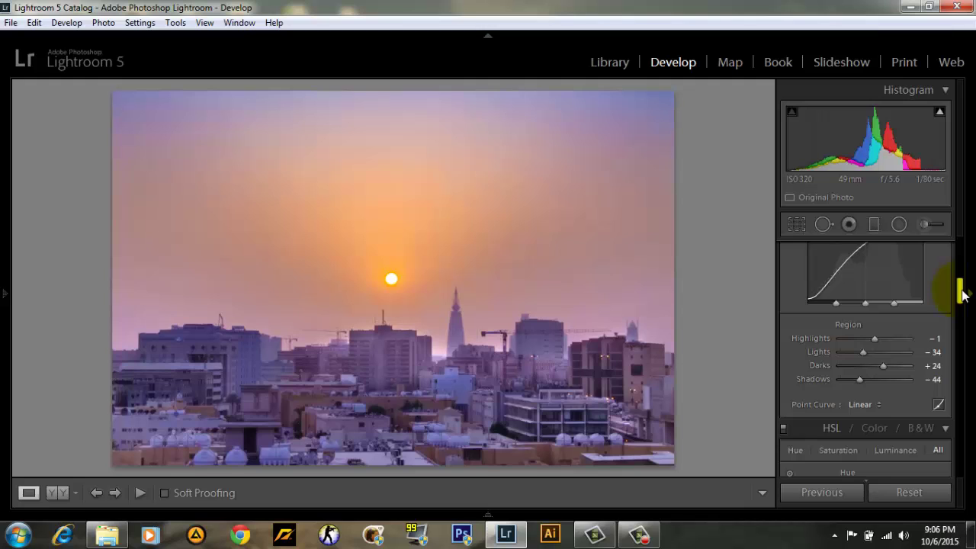
Raise the Split Toning Shadows Saturation to 14 for a magenta shadow tint
{"action": "scroll", "coordinate": [962, 295], "scroll_direction": "down", "scroll_amount": 1}
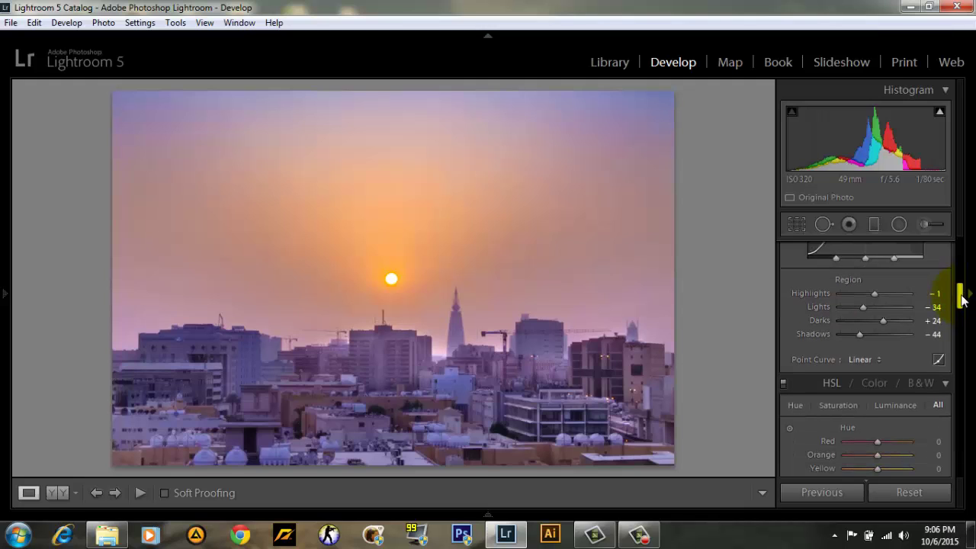
{"action": "scroll", "coordinate": [962, 295], "scroll_direction": "down", "scroll_amount": 1}
{"action": "scroll", "coordinate": [961, 295], "scroll_direction": "down", "scroll_amount": 1}
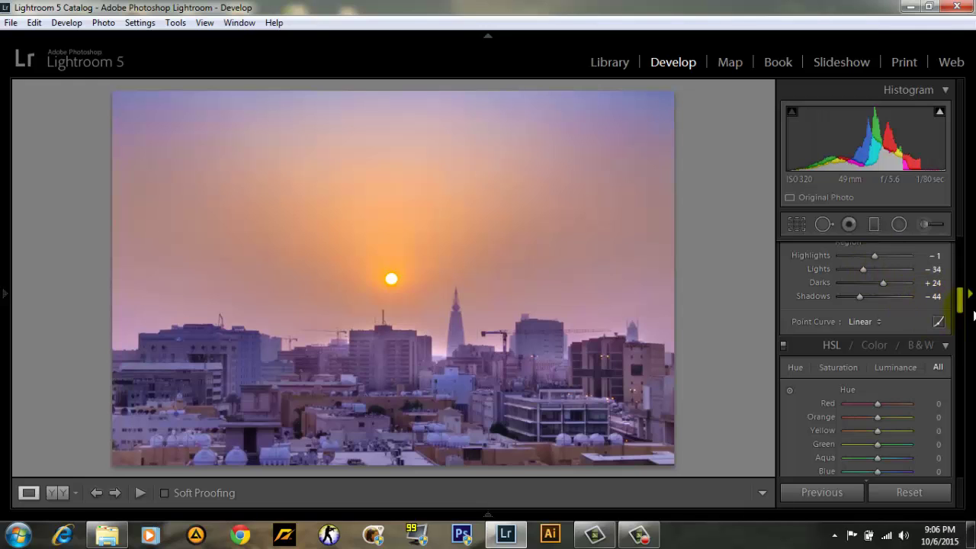
{"action": "left_click_drag", "start_coordinate": [958, 297], "coordinate": [962, 358]}
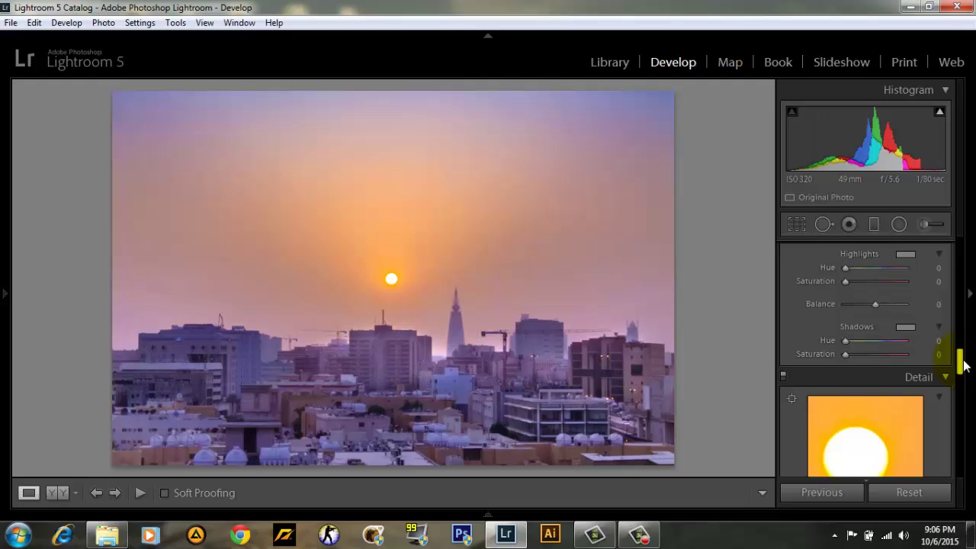
{"action": "left_click", "coordinate": [847, 361]}
{"action": "left_click_drag", "start_coordinate": [851, 361], "coordinate": [855, 360]}
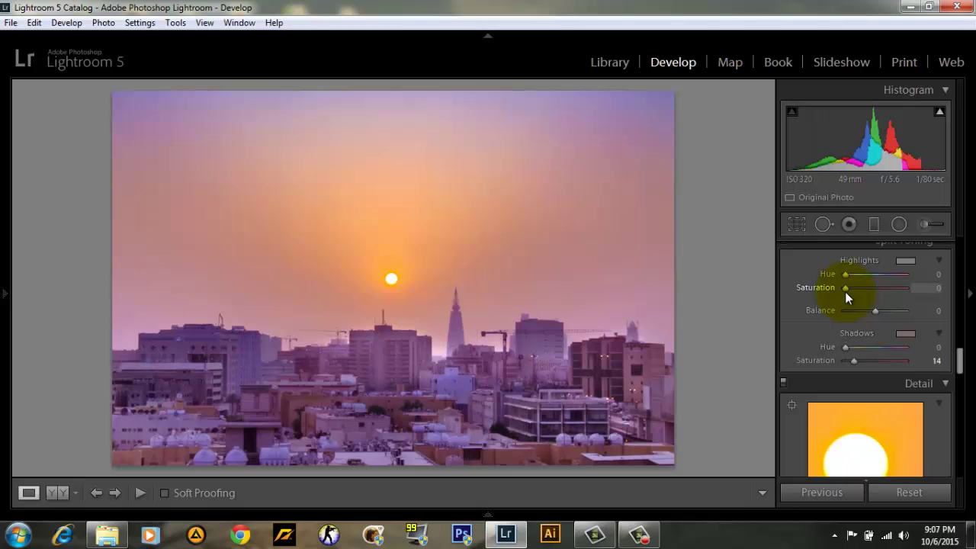
Try a yellow-green Highlights Hue, then reset Highlights Hue and Saturation to 0
{"action": "mouse_move", "coordinate": [846, 273]}
{"action": "left_mouse_down"}
{"action": "mouse_move", "coordinate": [878, 272]}
{"action": "mouse_move", "coordinate": [849, 291]}
{"action": "left_mouse_up"}
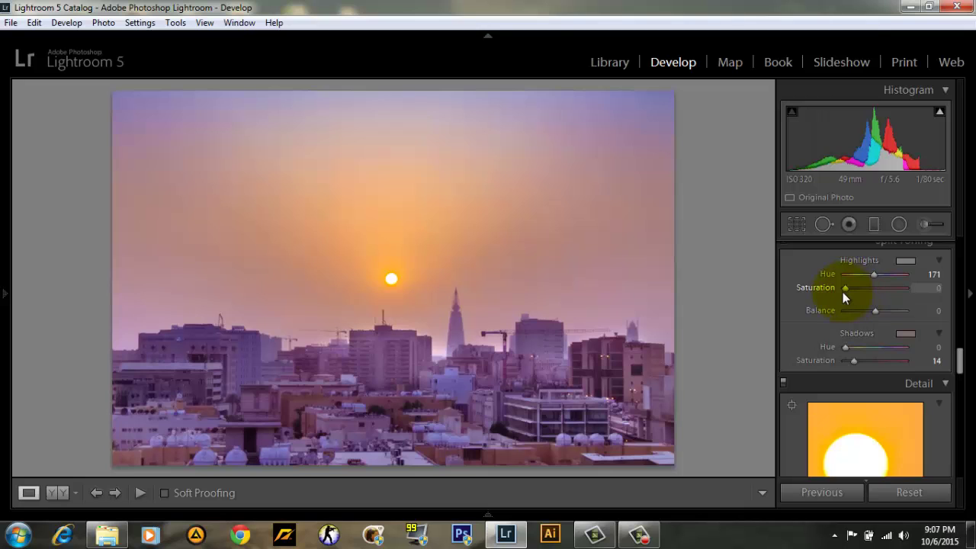
{"action": "double_click", "coordinate": [844, 289]}
{"action": "double_click", "coordinate": [874, 274]}
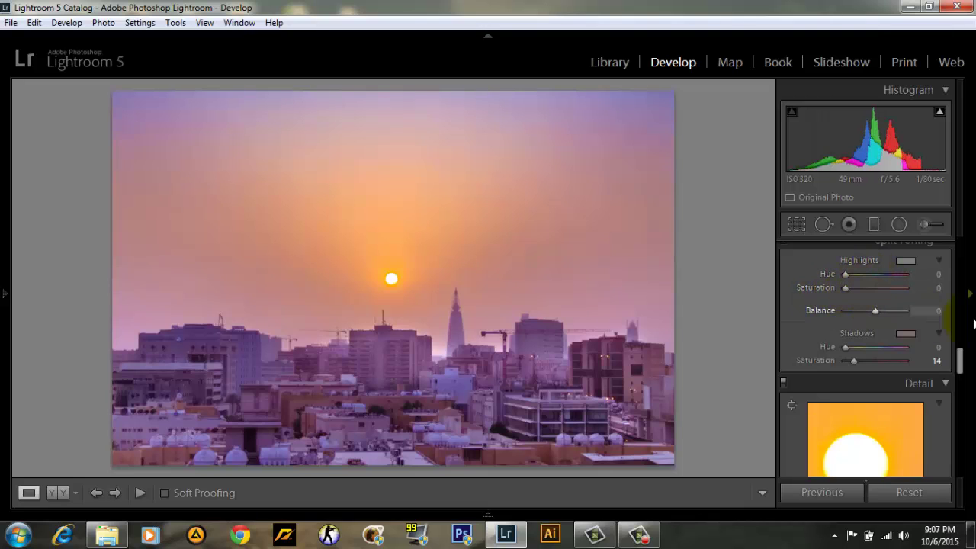
{"action": "left_click_drag", "start_coordinate": [959, 360], "coordinate": [958, 457]}
Change the Post-Crop Vignetting Amount in the Effects panel from -10 to -17
{"action": "scroll", "coordinate": [937, 391], "scroll_direction": "up", "scroll_amount": 1}
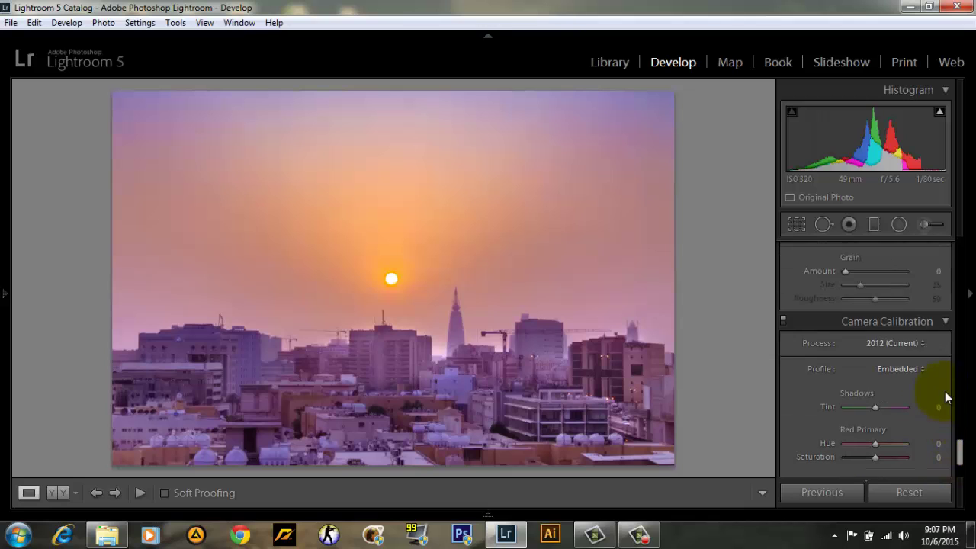
{"action": "left_click_drag", "start_coordinate": [958, 454], "coordinate": [958, 429]}
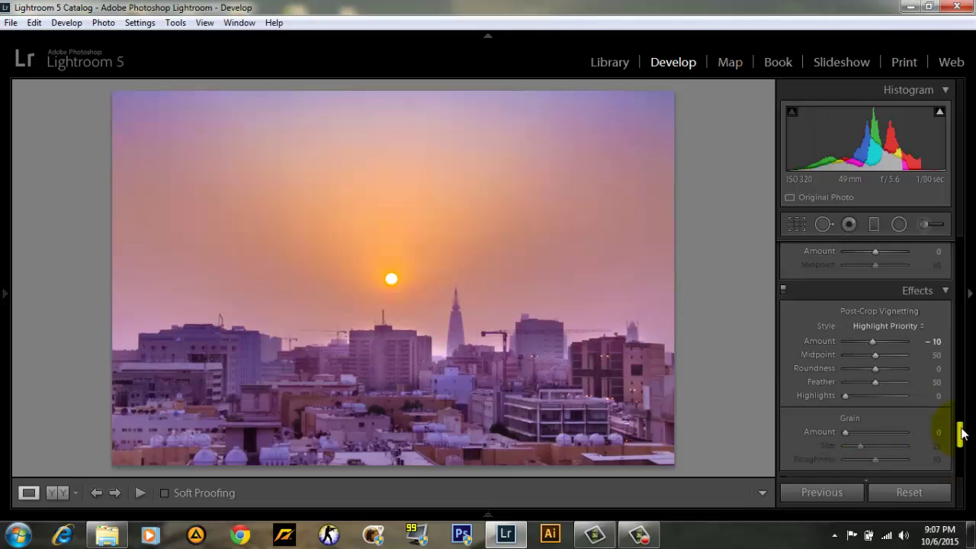
{"action": "left_click_drag", "start_coordinate": [872, 394], "coordinate": [872, 391]}
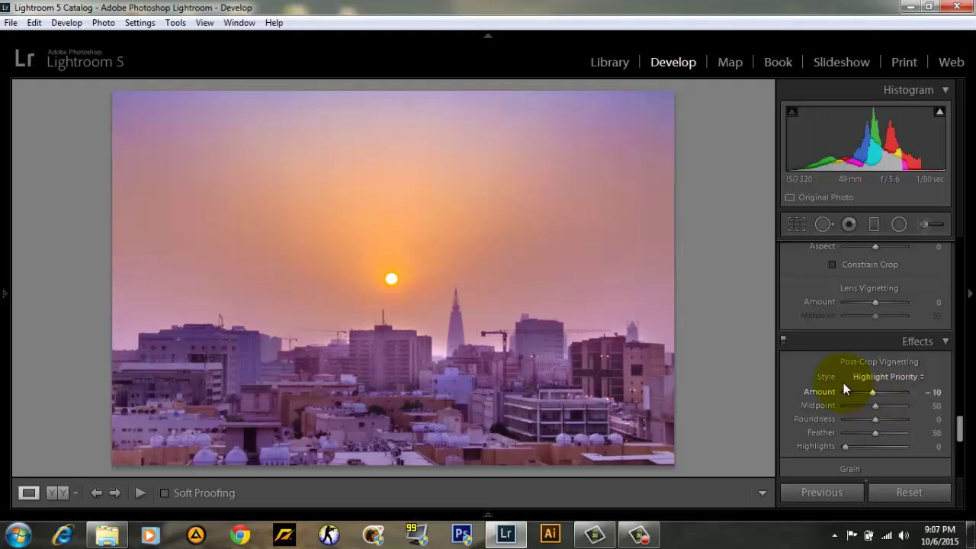
{"action": "left_click_drag", "start_coordinate": [872, 394], "coordinate": [870, 391]}
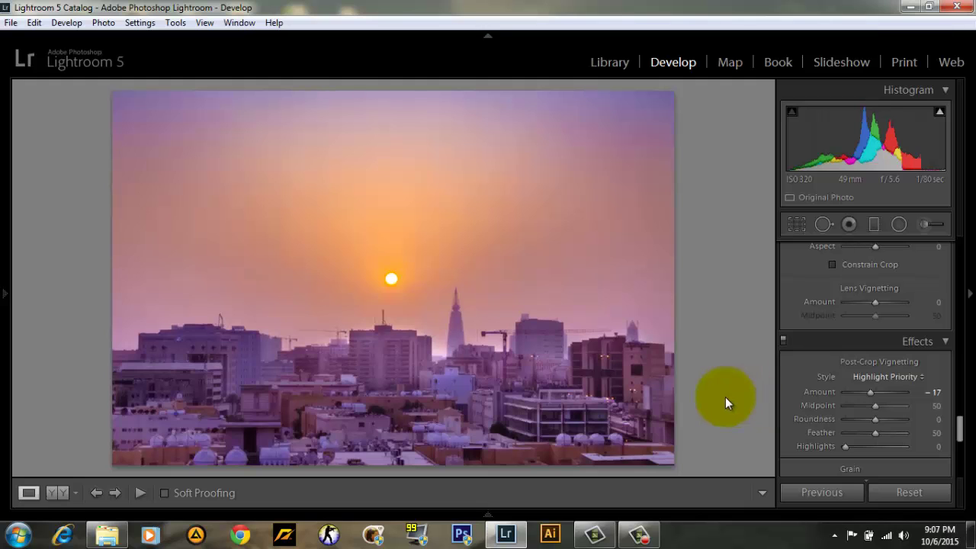
Export the photo as a single JPEG, IMG_3291.jpg, with Watermark enabled
{"action": "right_click", "coordinate": [523, 284]}
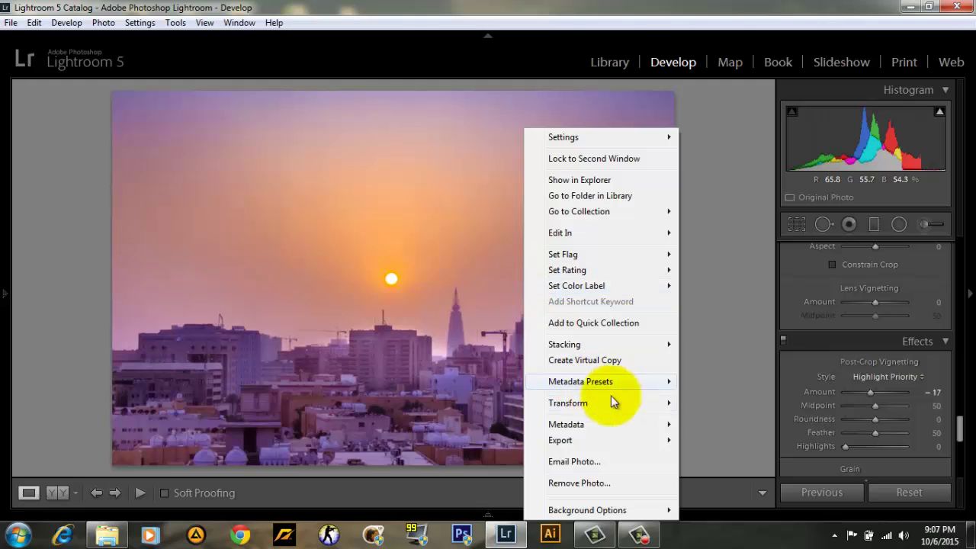
{"action": "mouse_move", "coordinate": [579, 440]}
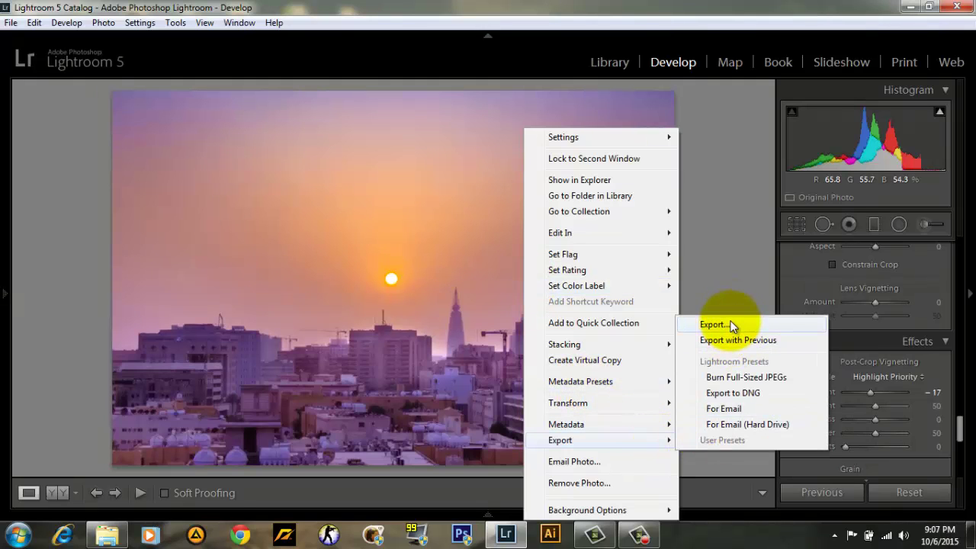
{"action": "left_click", "coordinate": [729, 324]}
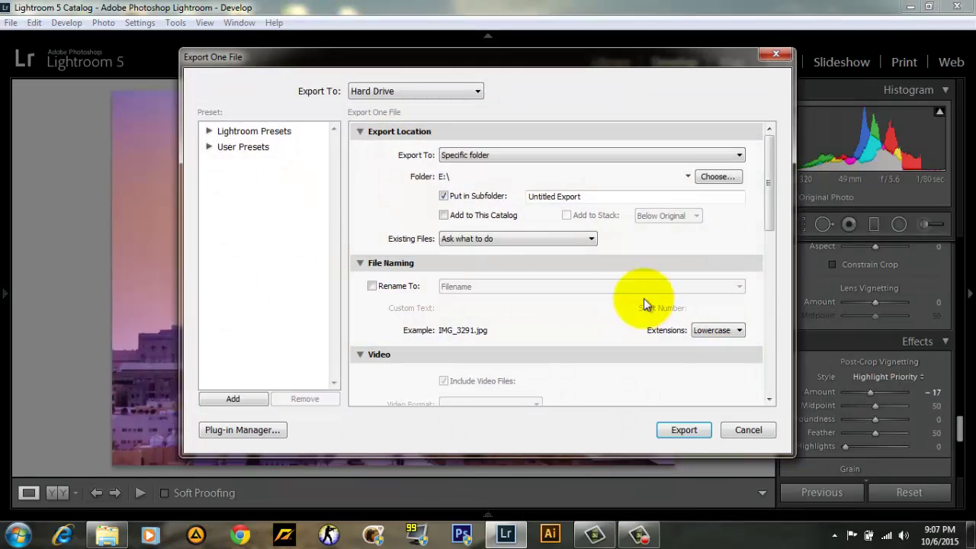
{"action": "left_click_drag", "start_coordinate": [768, 215], "coordinate": [784, 392]}
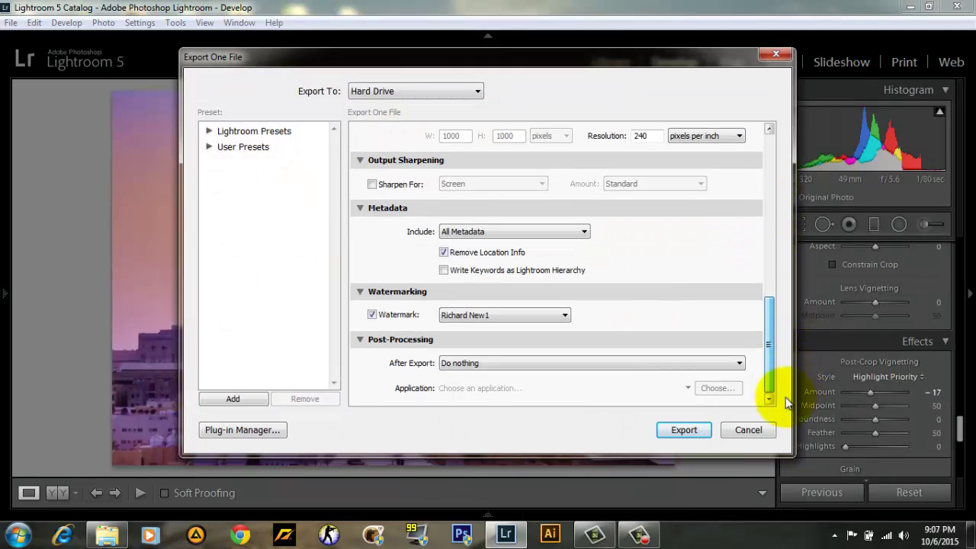
{"action": "left_click", "coordinate": [705, 431]}
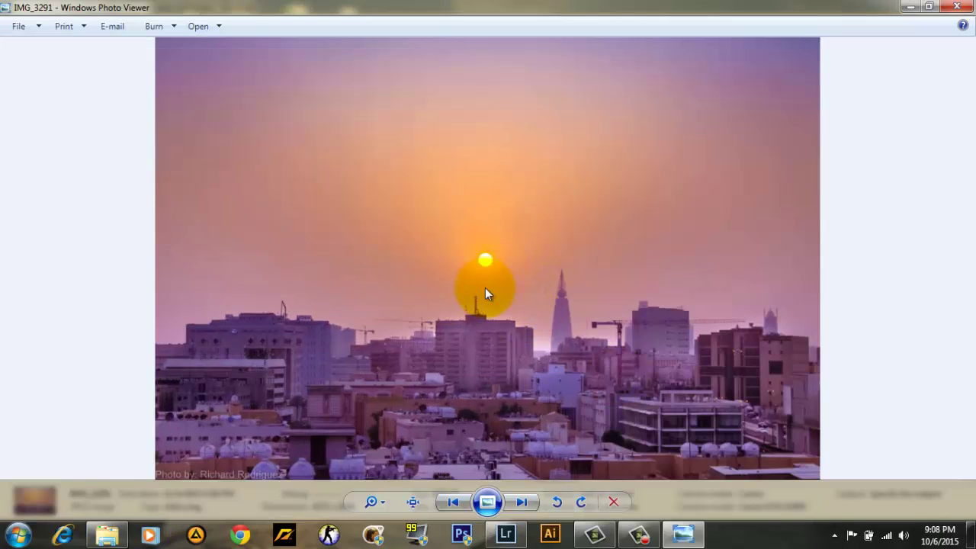
Zoom into the exported IMG_3291.jpg, pan over the tower, rooftops and watermark, then zoom back to fit
{"action": "scroll", "coordinate": [487, 288], "scroll_direction": "up", "scroll_amount": 3}
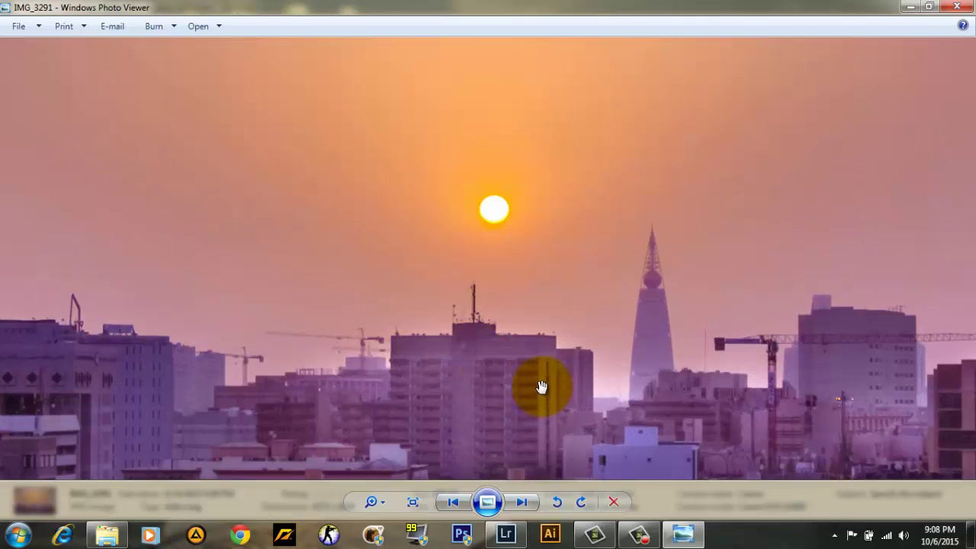
{"action": "mouse_move", "coordinate": [540, 387]}
{"action": "left_mouse_down"}
{"action": "mouse_move", "coordinate": [299, 350]}
{"action": "mouse_move", "coordinate": [702, 342]}
{"action": "mouse_move", "coordinate": [701, 240]}
{"action": "left_mouse_up"}
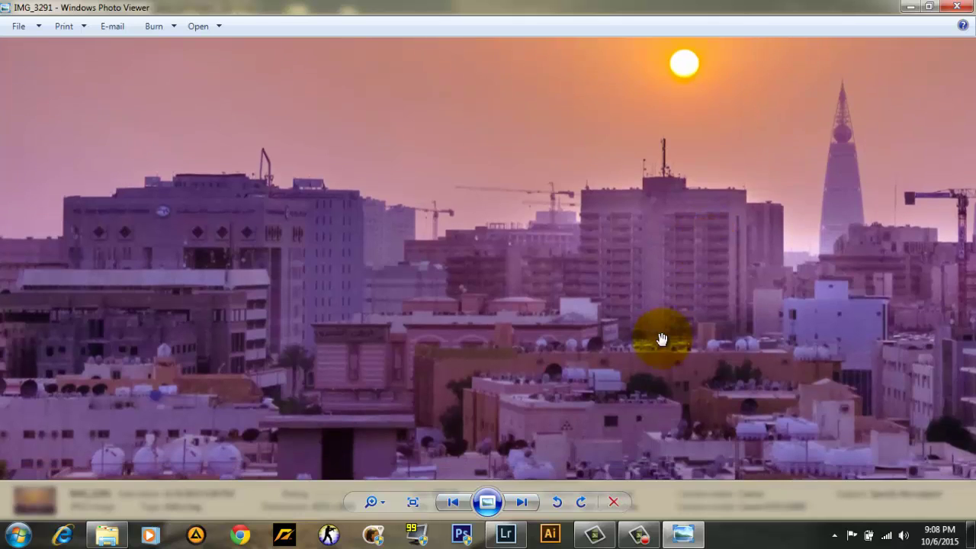
{"action": "left_click_drag", "start_coordinate": [660, 333], "coordinate": [623, 294]}
{"action": "mouse_move", "coordinate": [745, 294]}
{"action": "left_mouse_down"}
{"action": "mouse_move", "coordinate": [501, 250]}
{"action": "mouse_move", "coordinate": [364, 247]}
{"action": "left_mouse_up"}
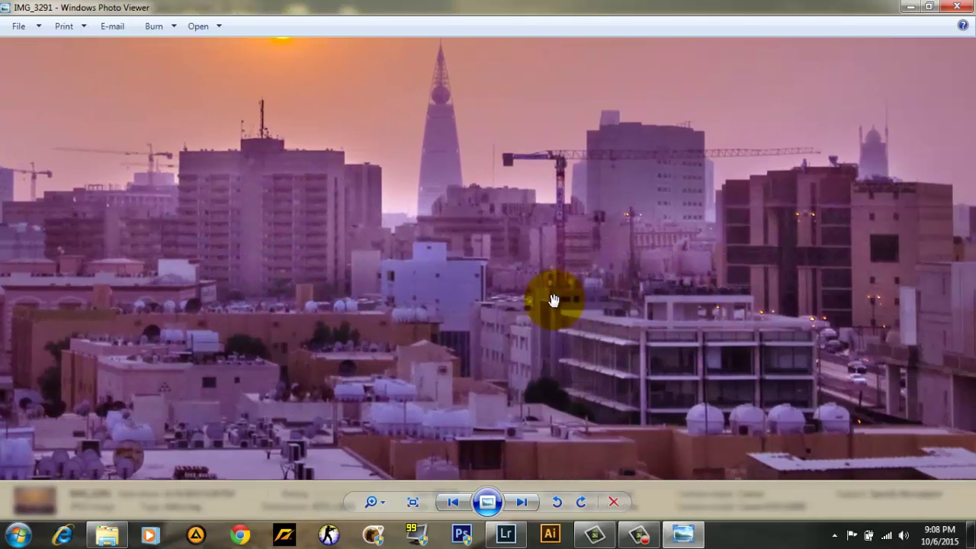
{"action": "scroll", "coordinate": [483, 343], "scroll_direction": "down", "scroll_amount": 5}
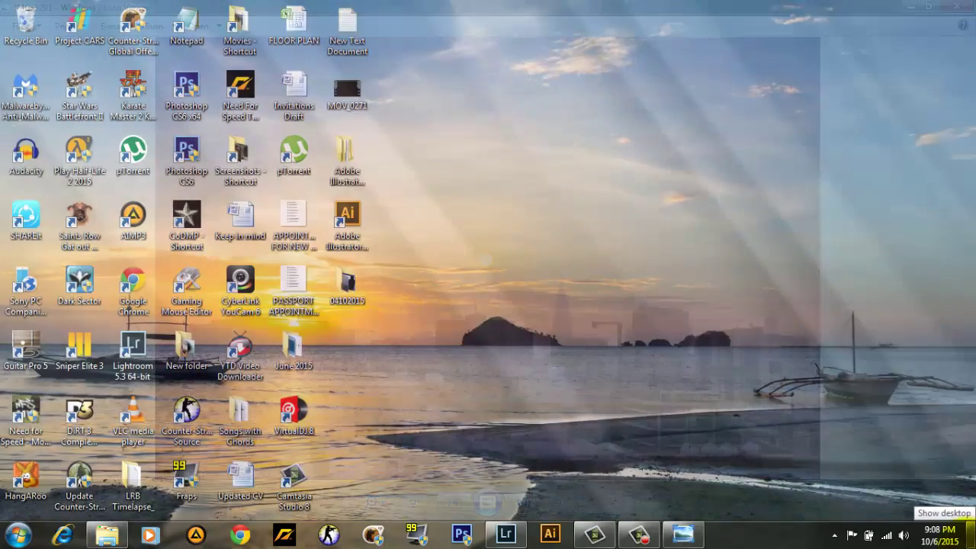
Open the original IMG_3291 from the desktop's 04102015 folder in Windows Photo Viewer
{"action": "left_click", "coordinate": [972, 533]}
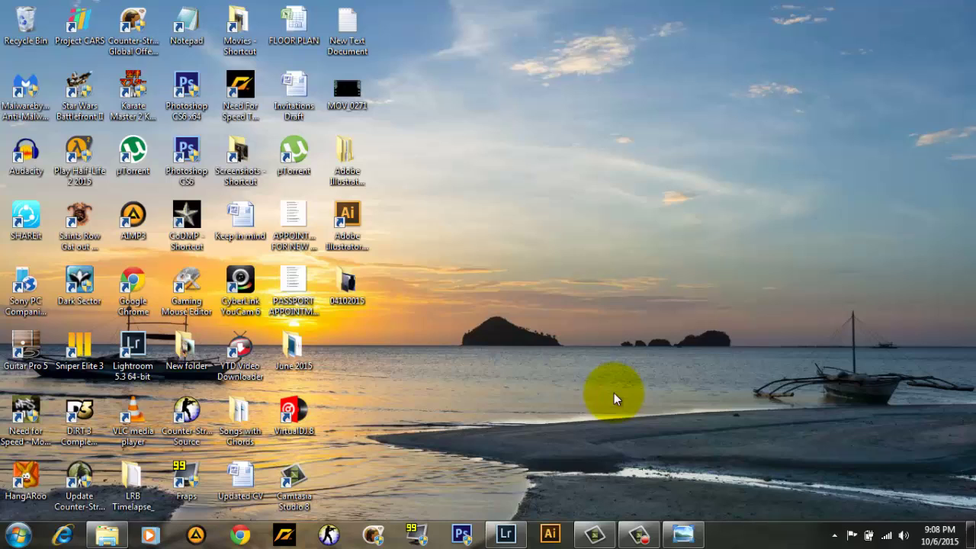
{"action": "double_click", "coordinate": [347, 283]}
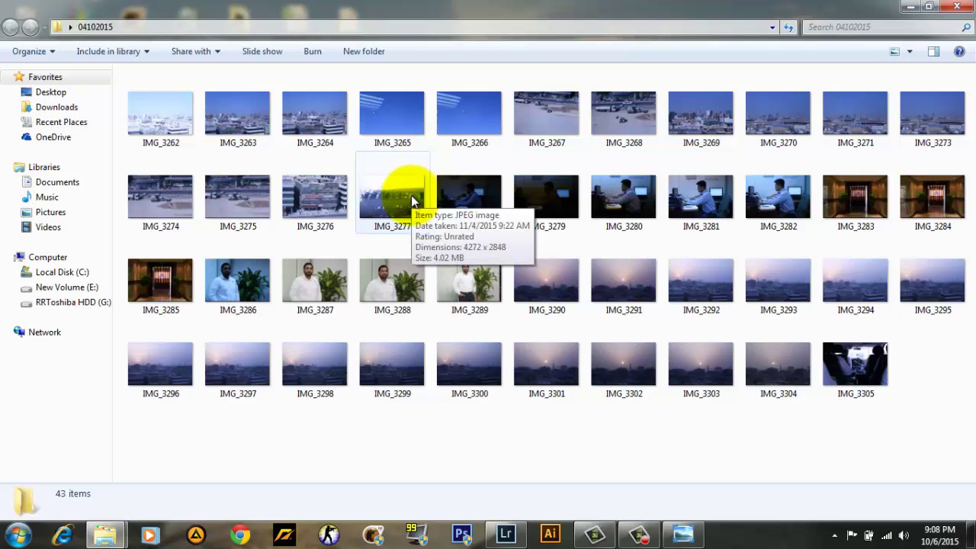
{"action": "double_click", "coordinate": [622, 279]}
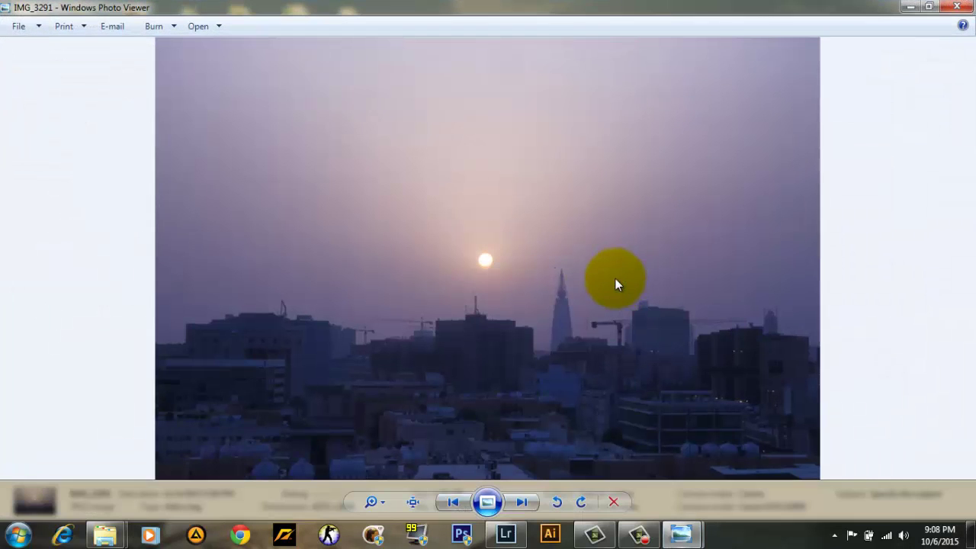
Snap the original IMG_3291 to the right half and the edited version to the left half
{"action": "left_click_drag", "start_coordinate": [688, 15], "coordinate": [962, 97]}
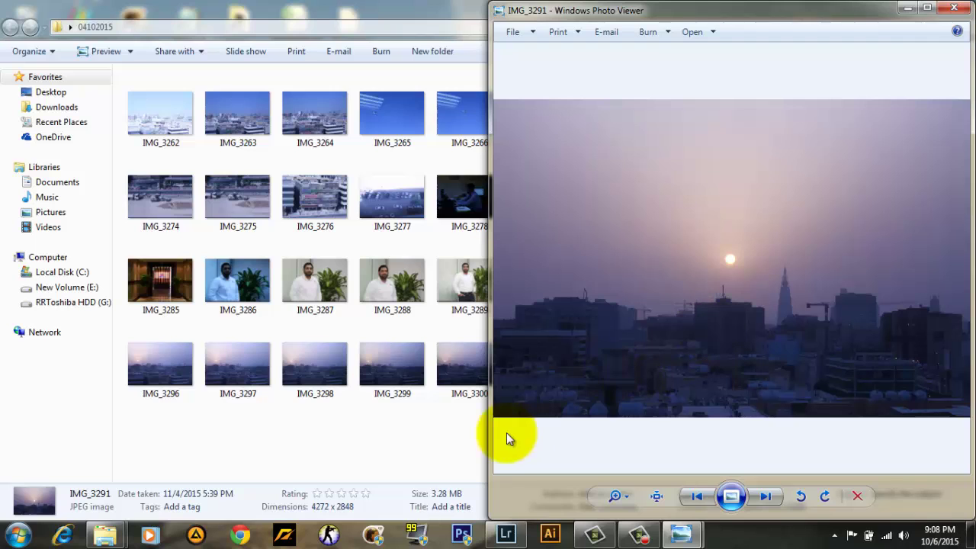
{"action": "left_click", "coordinate": [616, 472]}
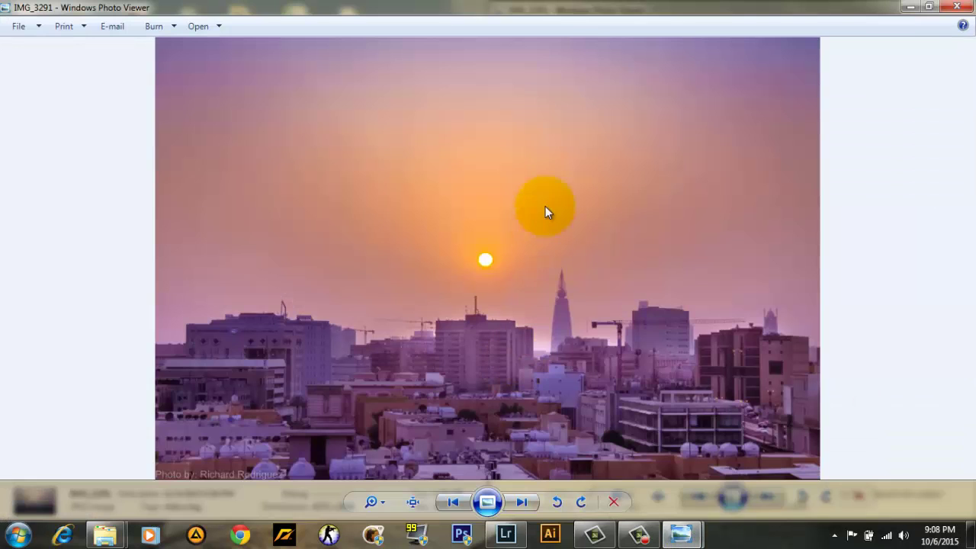
{"action": "left_click_drag", "start_coordinate": [498, 15], "coordinate": [13, 74]}
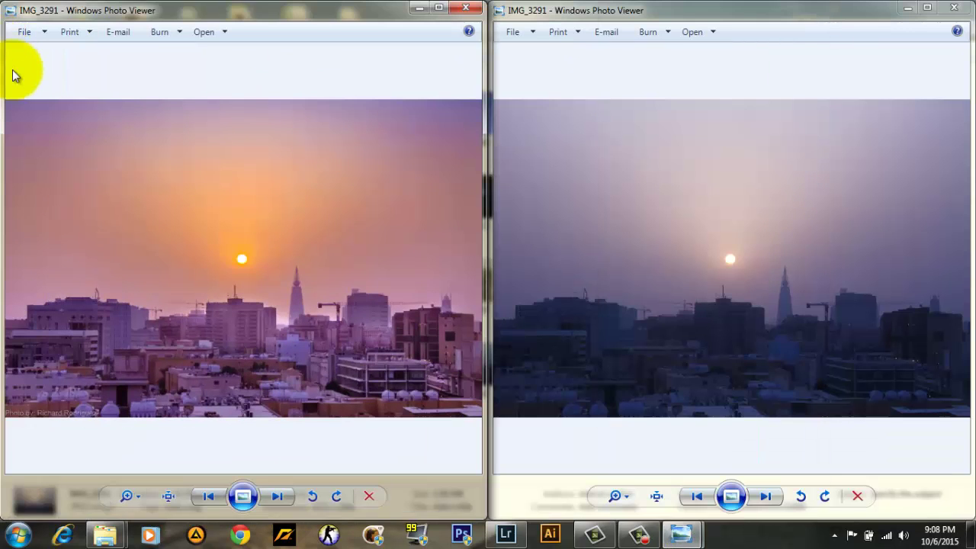